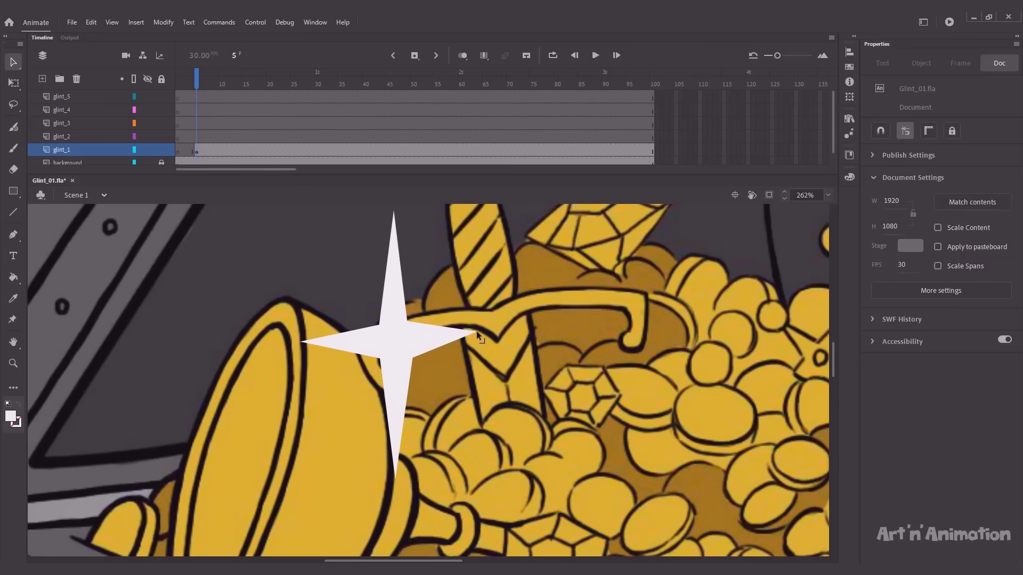
Reshape the four-pointed star on glint_1 by levelling its horizontal points and pulling in its inner corners to slim the arms
{"action": "left_click_drag", "start_coordinate": [477, 332], "coordinate": [481, 337]}
{"action": "left_click_drag", "start_coordinate": [380, 358], "coordinate": [379, 350]}
{"action": "left_click_drag", "start_coordinate": [413, 358], "coordinate": [382, 350]}
{"action": "left_click_drag", "start_coordinate": [406, 350], "coordinate": [403, 330]}
{"action": "scroll", "coordinate": [403, 332], "scroll_direction": "up", "scroll_amount": 1}
Convert the star shape into a graphic symbol named Glint and open the symbol for editing
{"action": "left_click", "coordinate": [386, 358]}
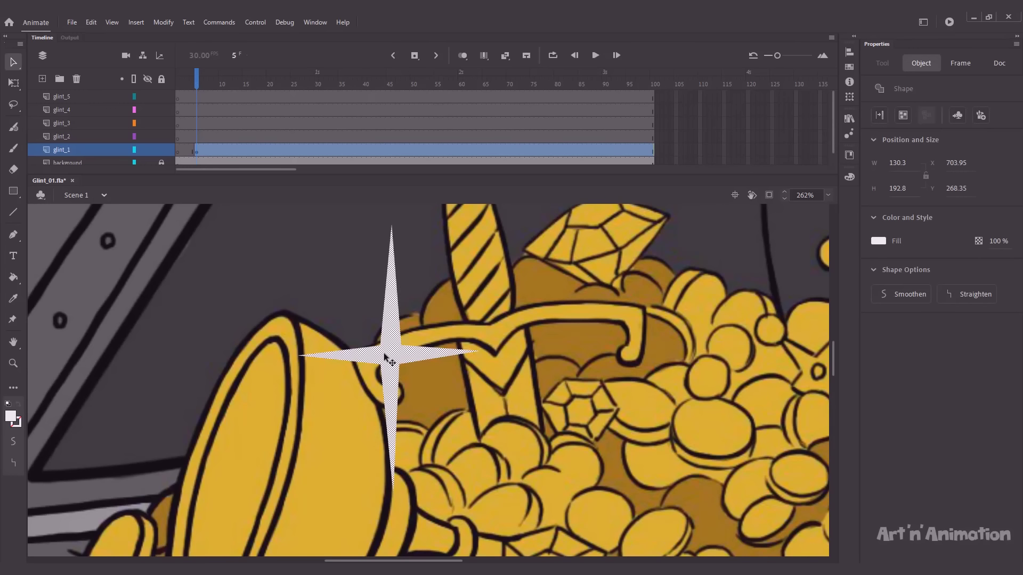
{"action": "key", "text": "F8"}
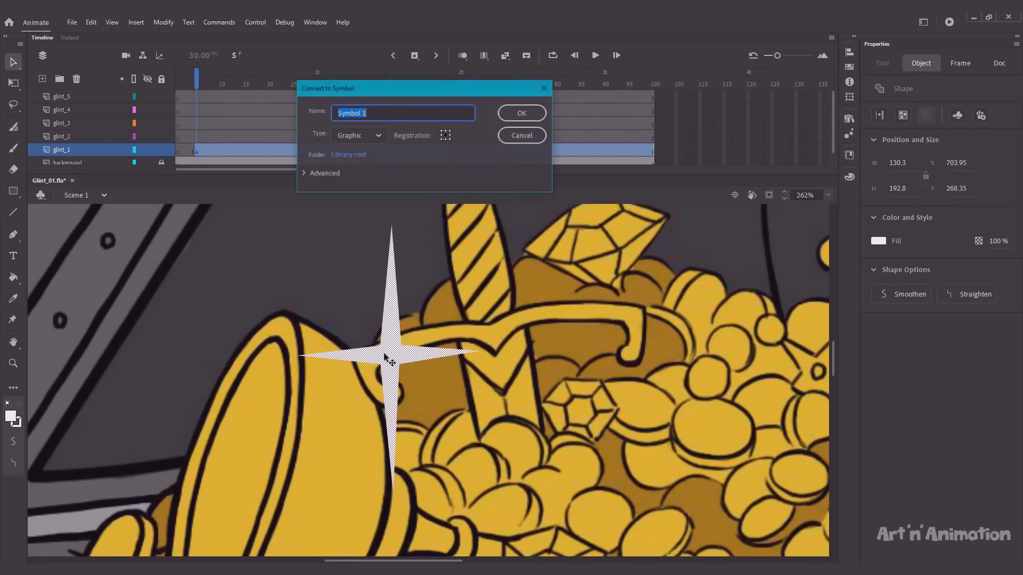
{"action": "type", "text": "Glint"}
{"action": "key", "text": "Return"}
{"action": "double_click", "coordinate": [397, 363]}
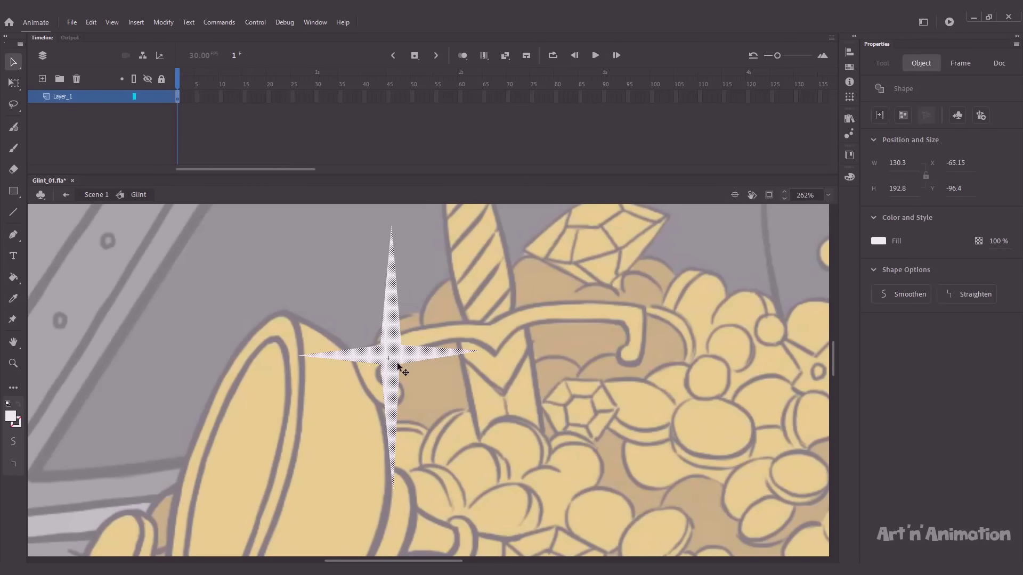
Extend Layer_1 to frame 20 and move the star's starting keyframe to frame 5
{"action": "left_click", "coordinate": [292, 97]}
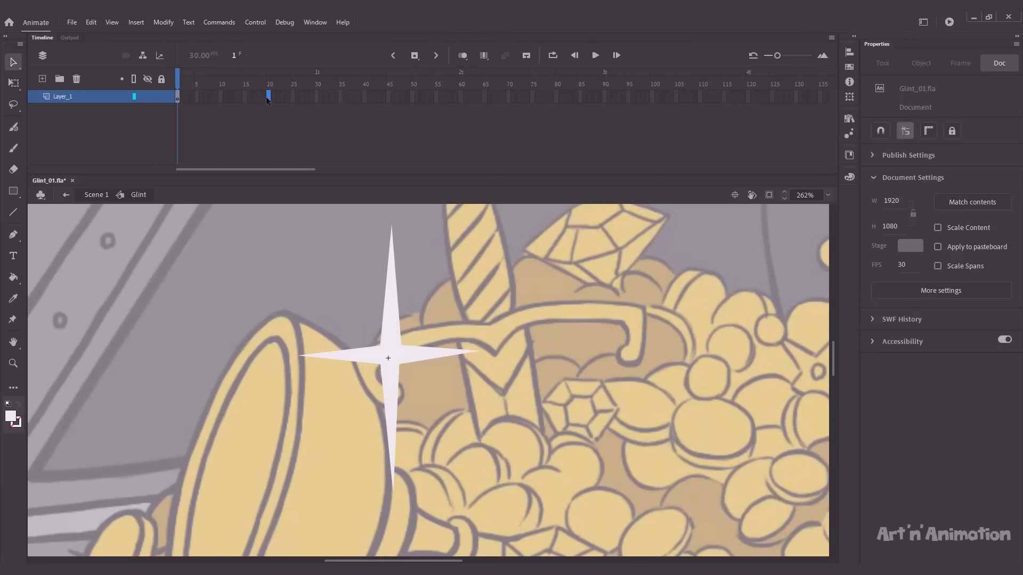
{"action": "key", "text": "F5"}
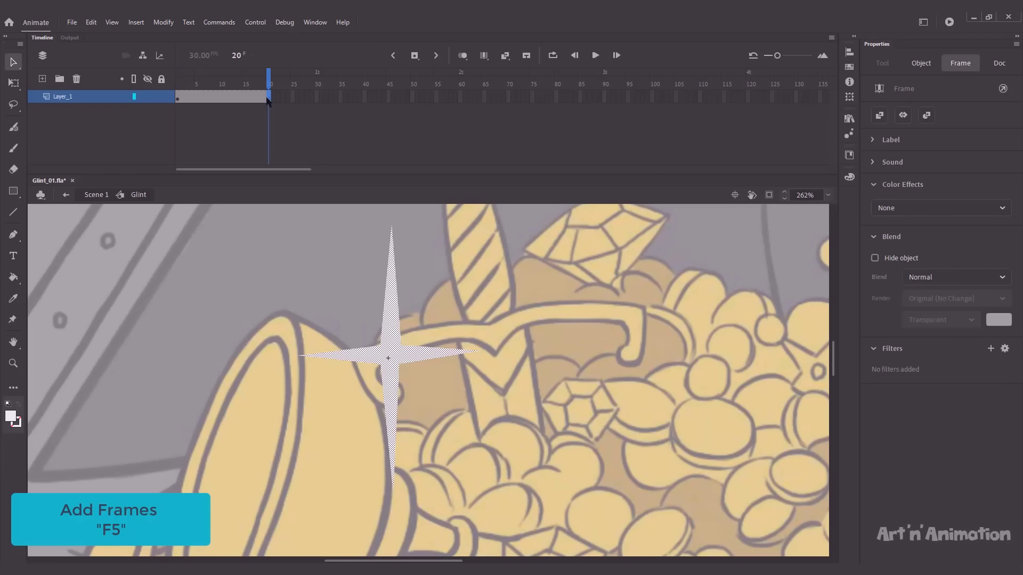
{"action": "left_click_drag", "start_coordinate": [188, 84], "coordinate": [178, 83]}
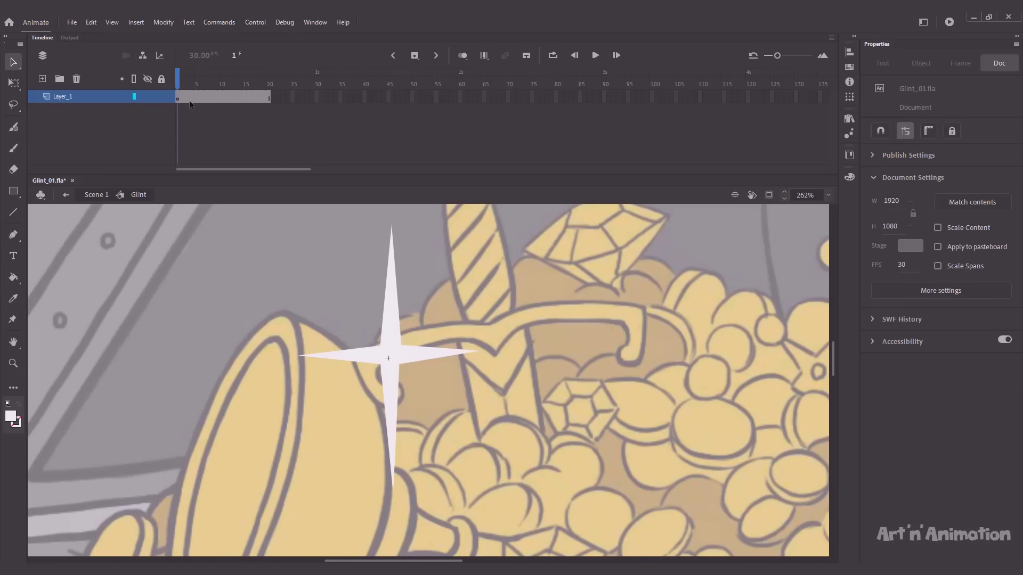
{"action": "left_click", "coordinate": [177, 100]}
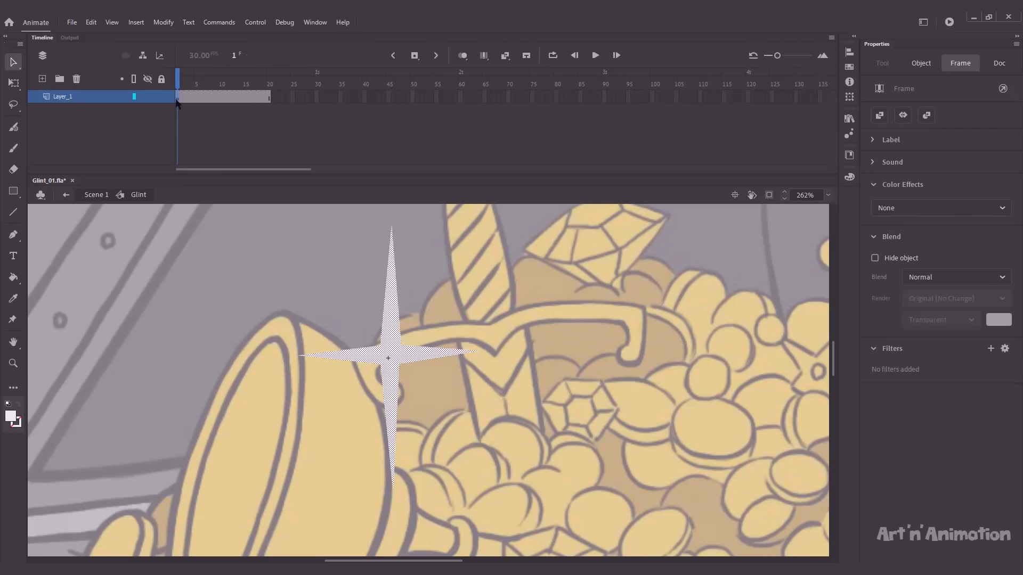
{"action": "left_click_drag", "start_coordinate": [194, 97], "coordinate": [196, 97]}
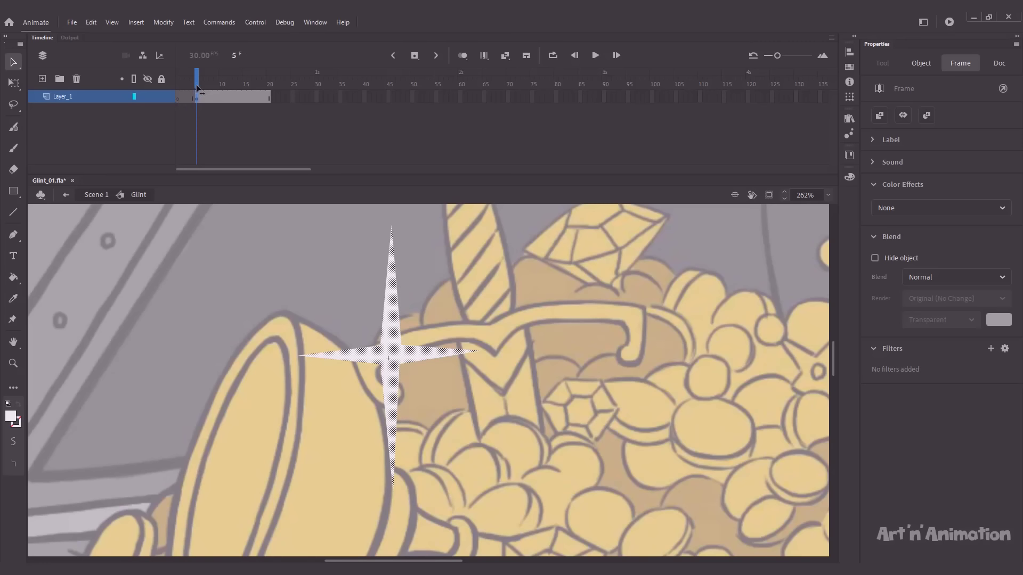
Shrink the star on frame 5 to about 44.7 × 66.1 with Scale and Rotate, using a 70% scale
{"action": "key", "text": "ctrl+alt+s"}
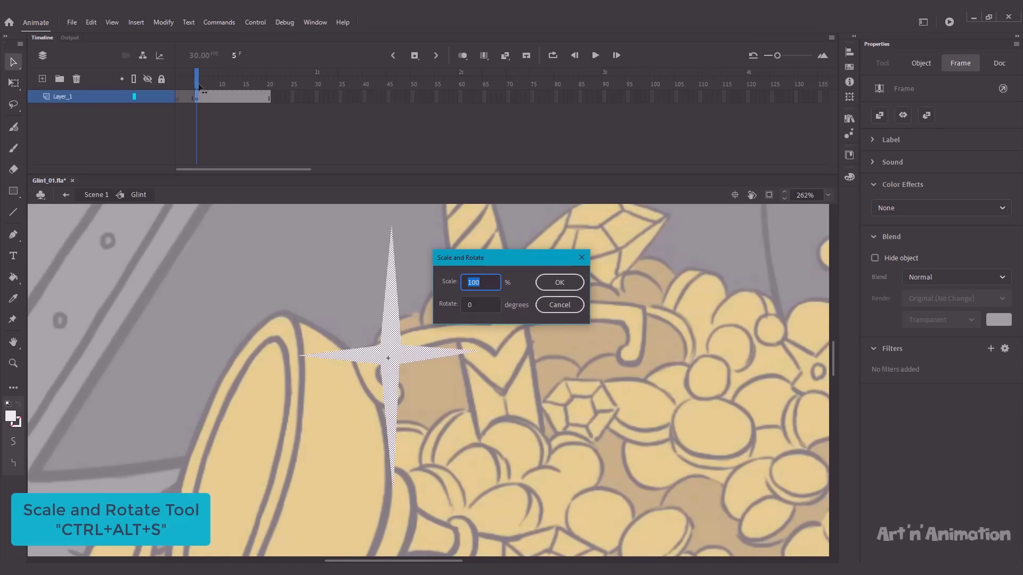
{"action": "type", "text": "50"}
{"action": "key", "text": "Return"}
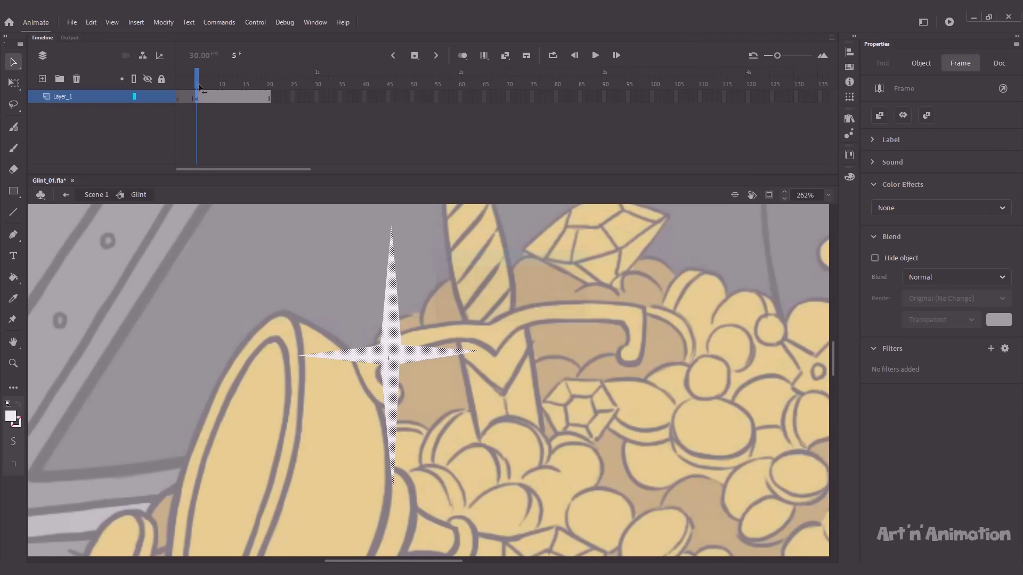
{"action": "key", "text": "ctrl+alt+s"}
{"action": "type", "text": "50"}
{"action": "key", "text": "Return"}
Scale the small star on frame 5 down by another 60% and deselect it
{"action": "left_click", "coordinate": [389, 345]}
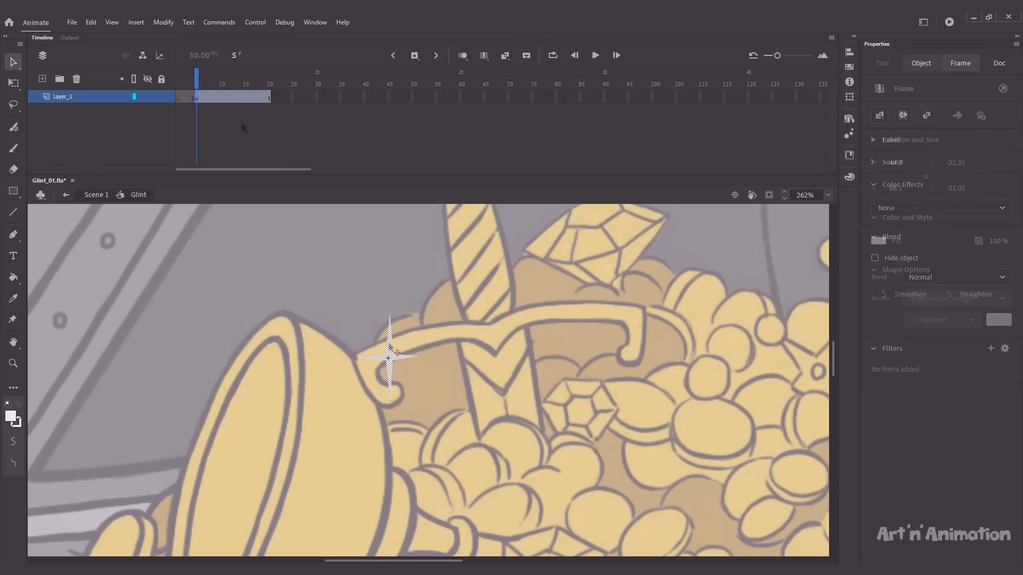
{"action": "key", "text": "ctrl+alt+s"}
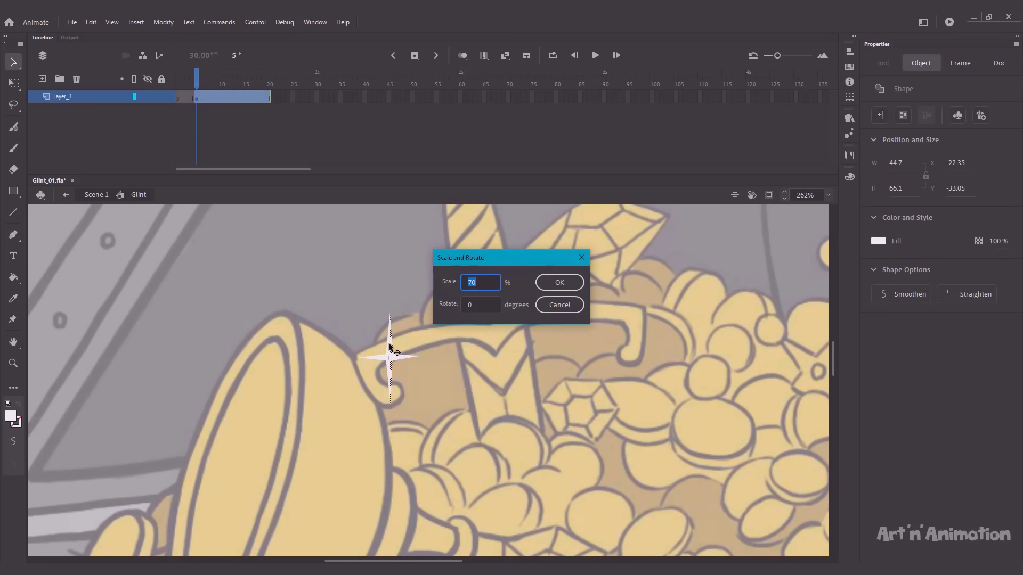
{"action": "type", "text": "60"}
{"action": "key", "text": "Return"}
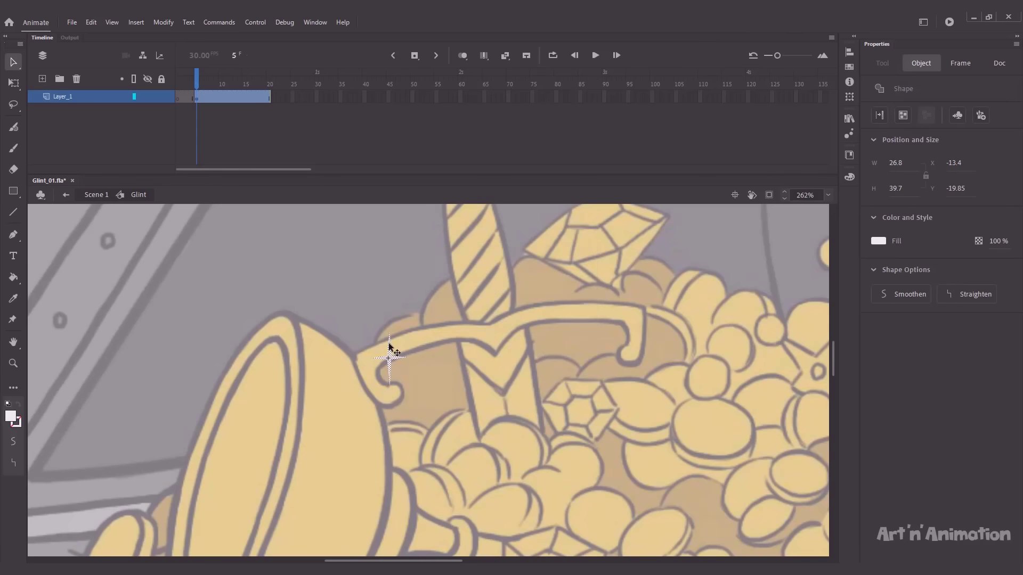
{"action": "left_click", "coordinate": [270, 256]}
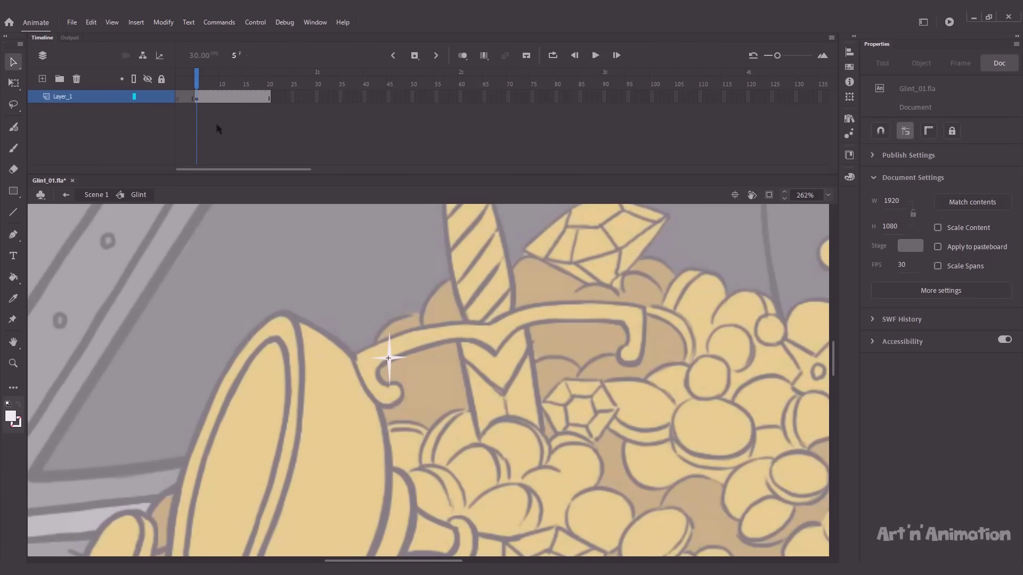
Add a keyframe at frame 7 with the star scaled to 125% and rotated slightly clockwise
{"action": "left_click", "coordinate": [206, 99]}
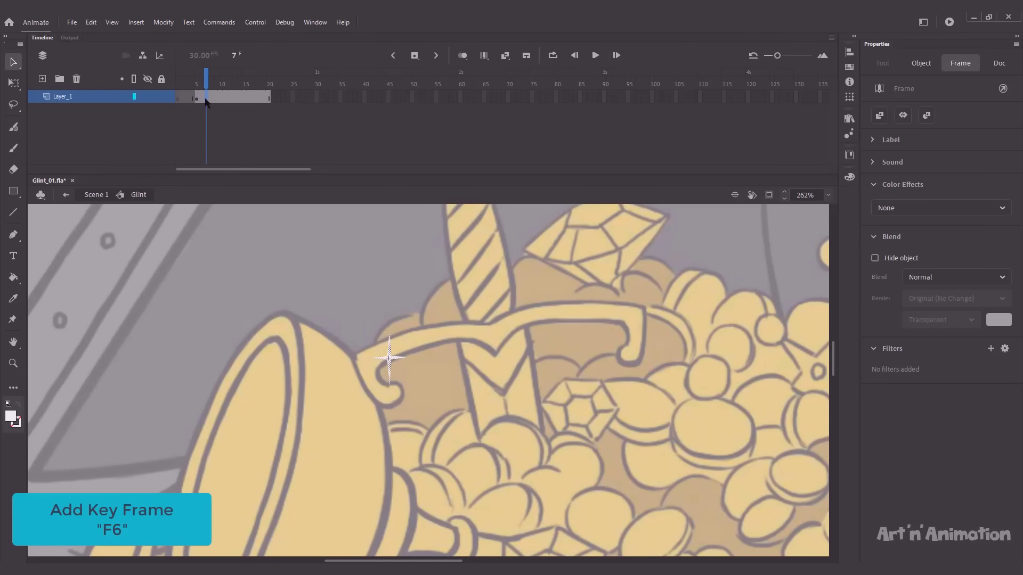
{"action": "key", "text": "F6"}
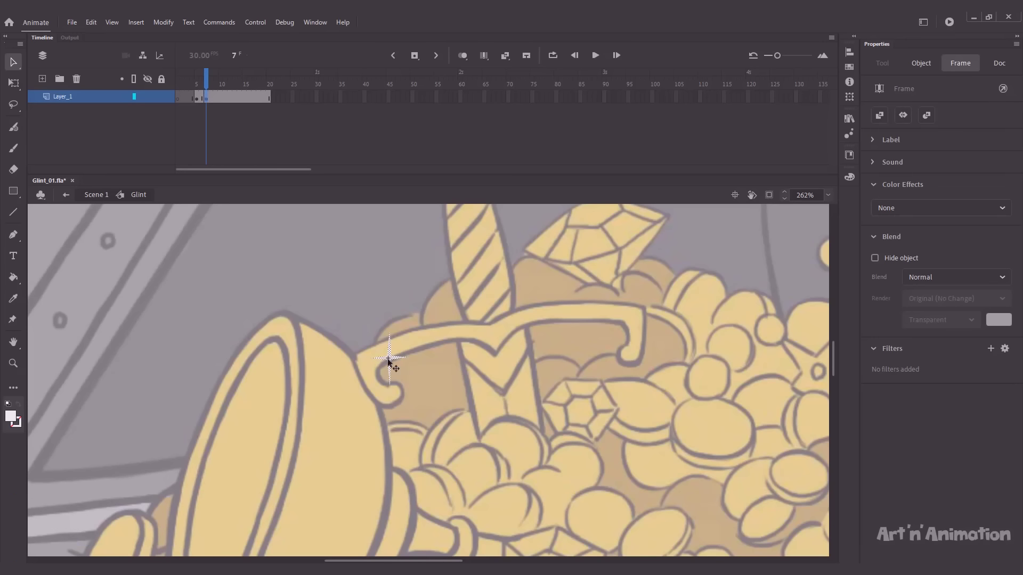
{"action": "left_click", "coordinate": [389, 364]}
{"action": "key", "text": "ctrl+alt+s"}
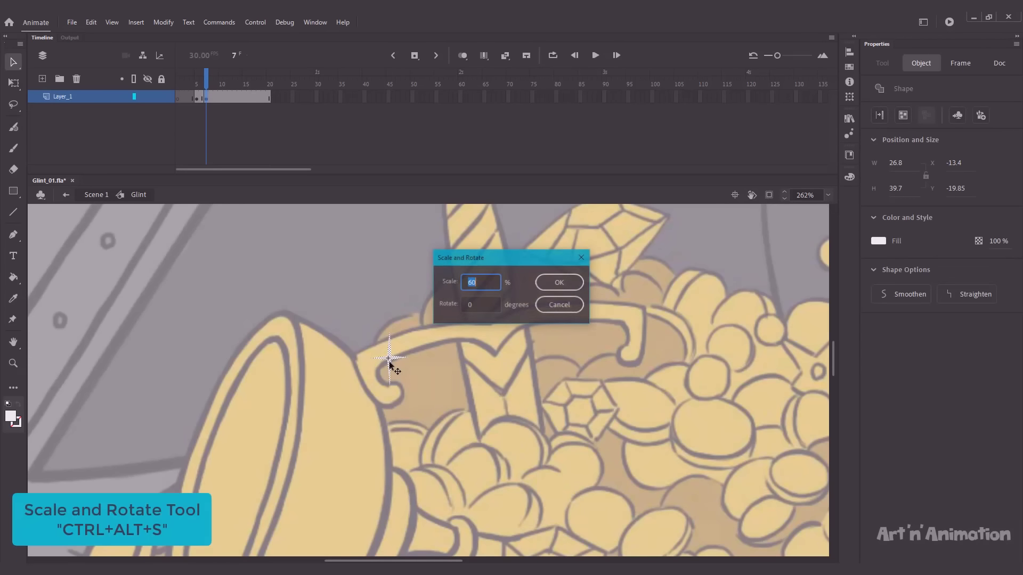
{"action": "type", "text": "125"}
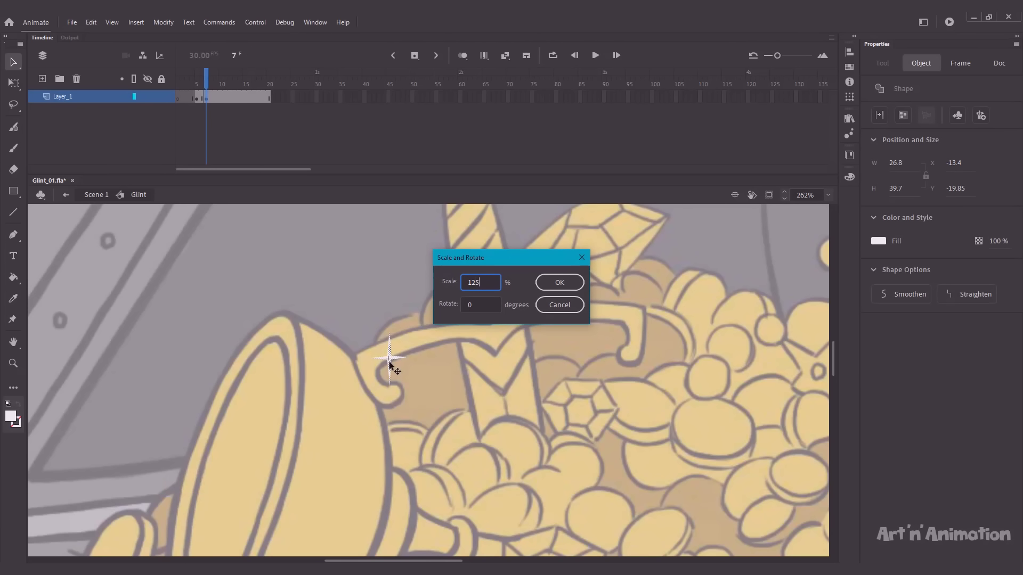
{"action": "key", "text": "Return"}
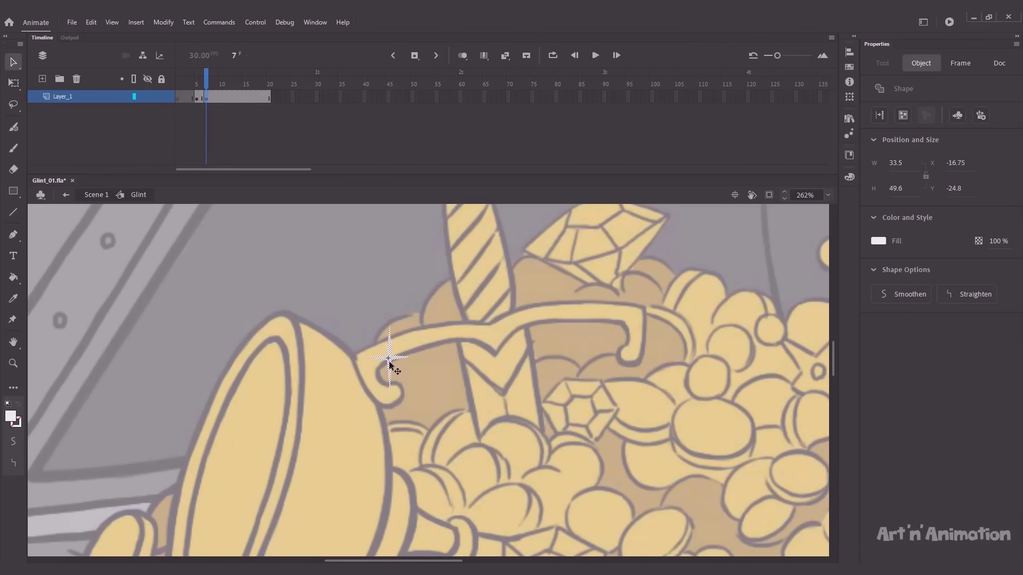
{"action": "key", "text": "q"}
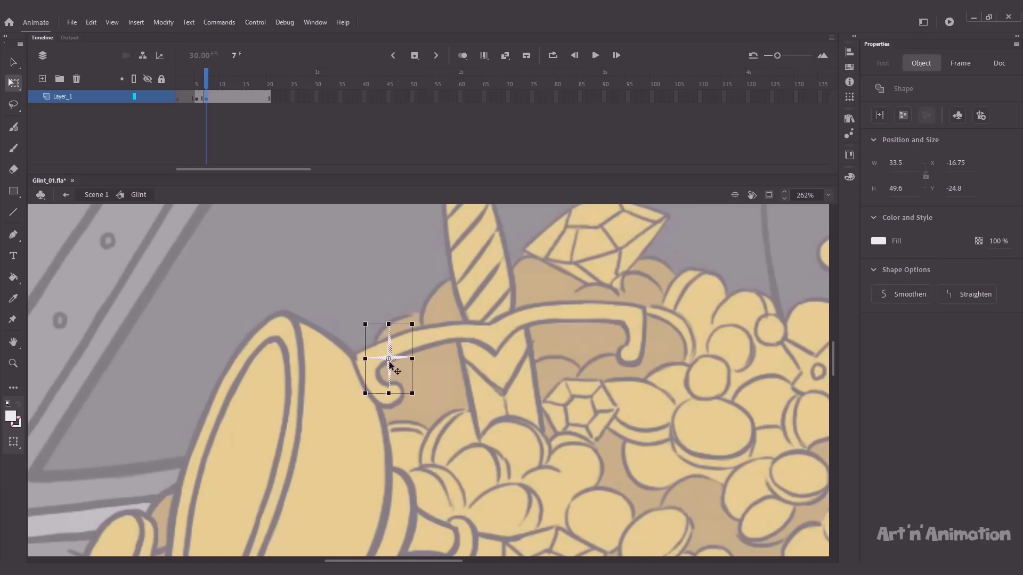
{"action": "left_click_drag", "start_coordinate": [417, 319], "coordinate": [423, 326]}
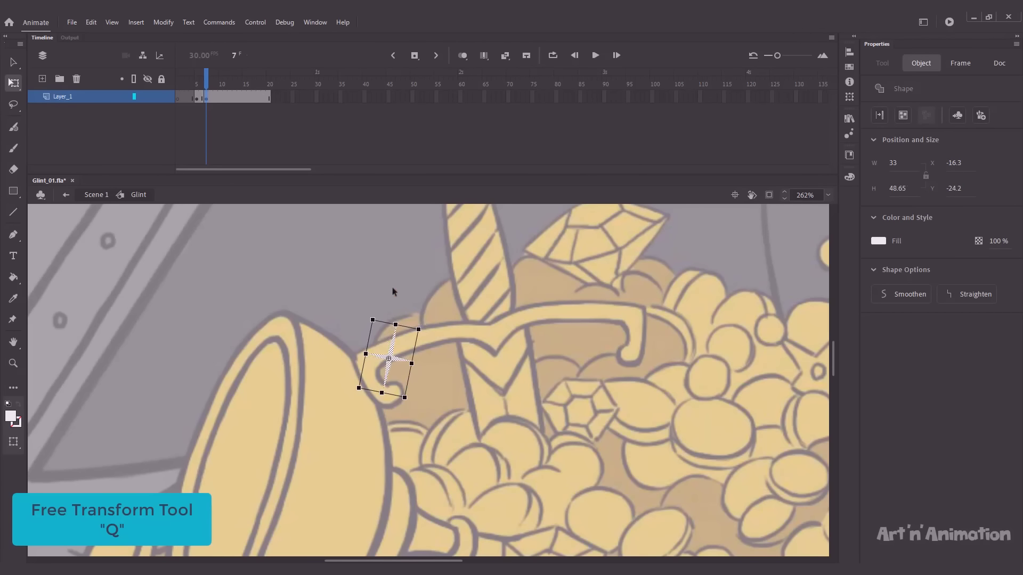
Add a keyframe at frame 9 with the star scaled to 130% and rotated further clockwise
{"action": "left_click", "coordinate": [215, 97]}
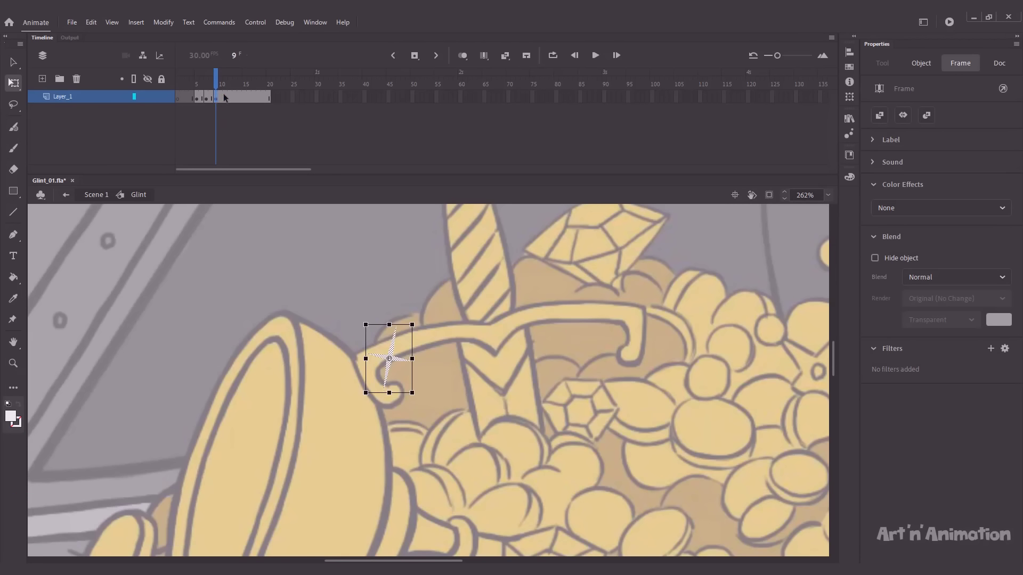
{"action": "key", "text": "ctrl+alt+s"}
{"action": "type", "text": "130"}
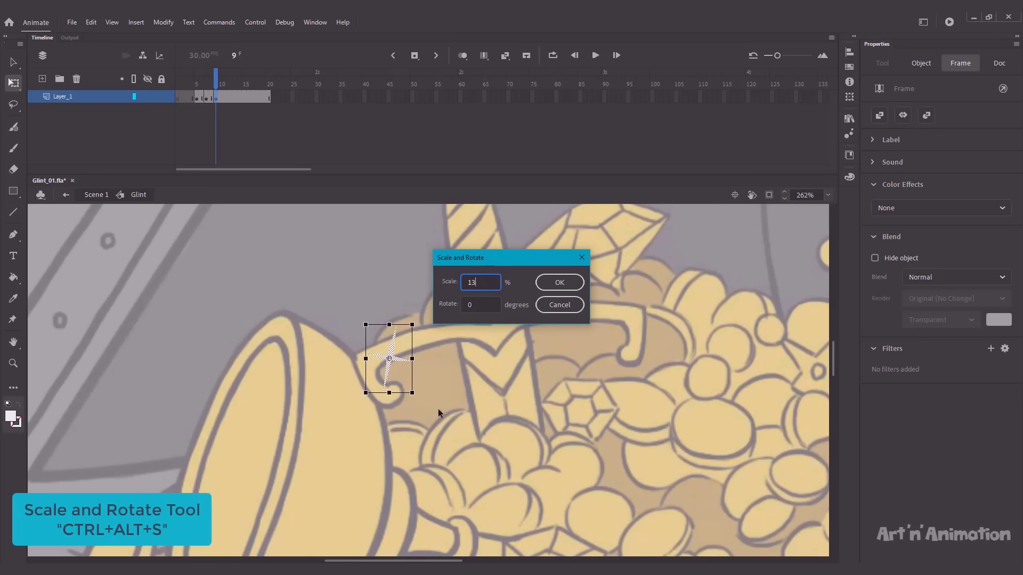
{"action": "key", "text": "Return"}
{"action": "left_click_drag", "start_coordinate": [426, 315], "coordinate": [401, 279]}
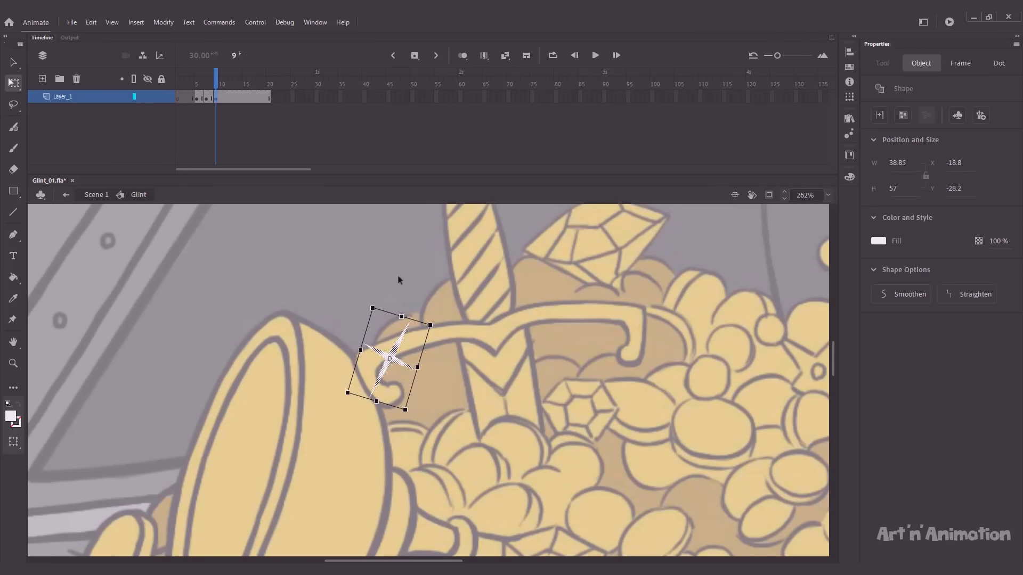
Add a keyframe at frame 11 with the star enlarged and rotated further clockwise, to about 57.3 × 61.2 overall
{"action": "left_click", "coordinate": [227, 99]}
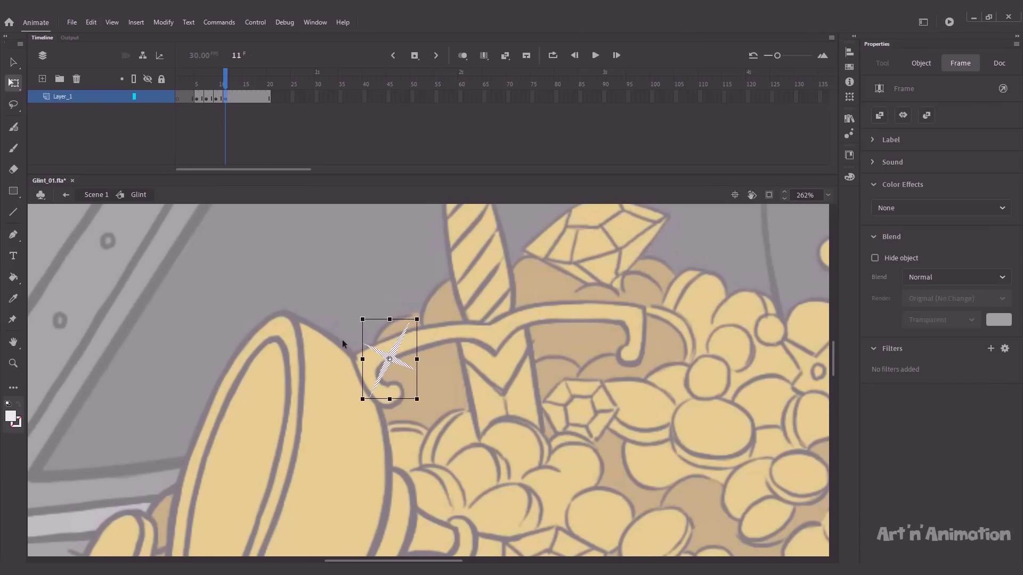
{"action": "left_click_drag", "start_coordinate": [416, 320], "coordinate": [438, 318]}
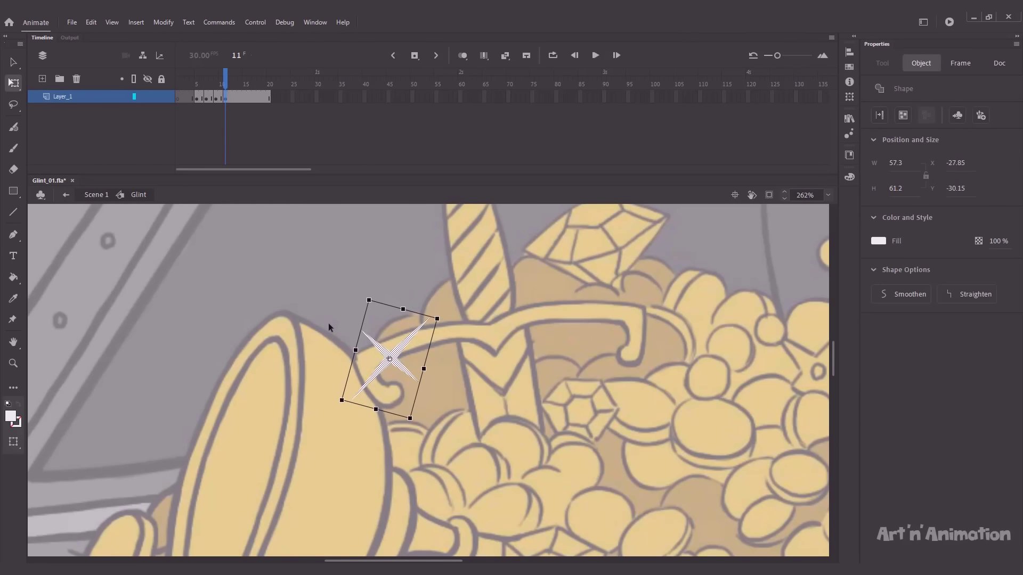
{"action": "key", "text": "v"}
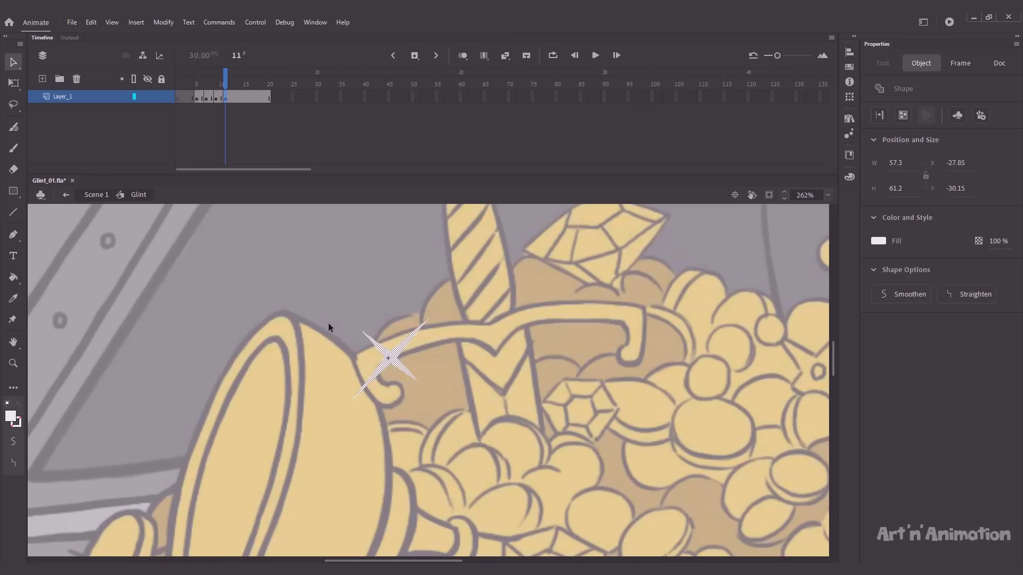
Add a keyframe at frame 13 with the star scaled down to 70% and rotated further clockwise
{"action": "left_click", "coordinate": [235, 98]}
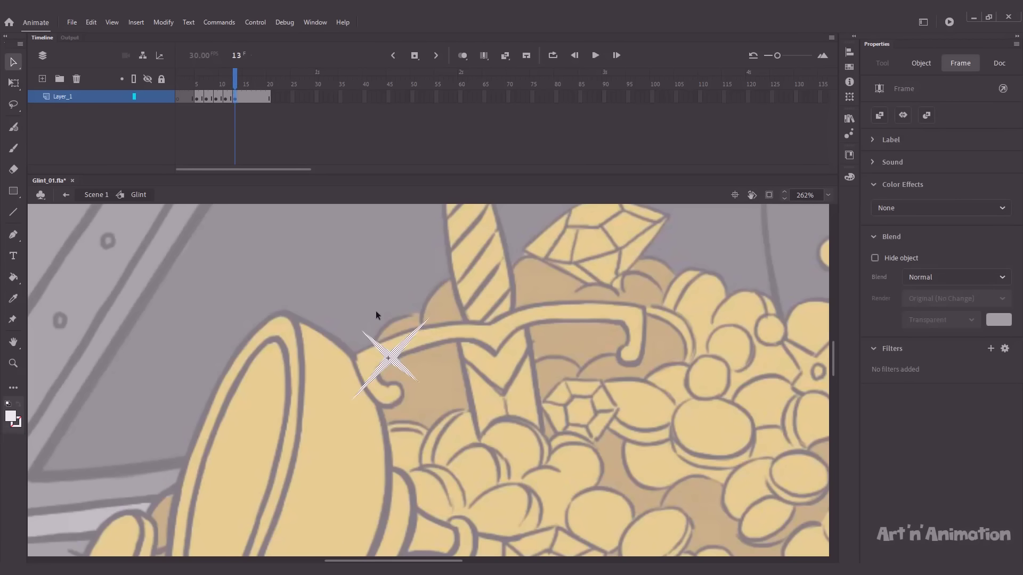
{"action": "key", "text": "ctrl+alt+s"}
{"action": "type", "text": "75"}
{"action": "key", "text": "Return"}
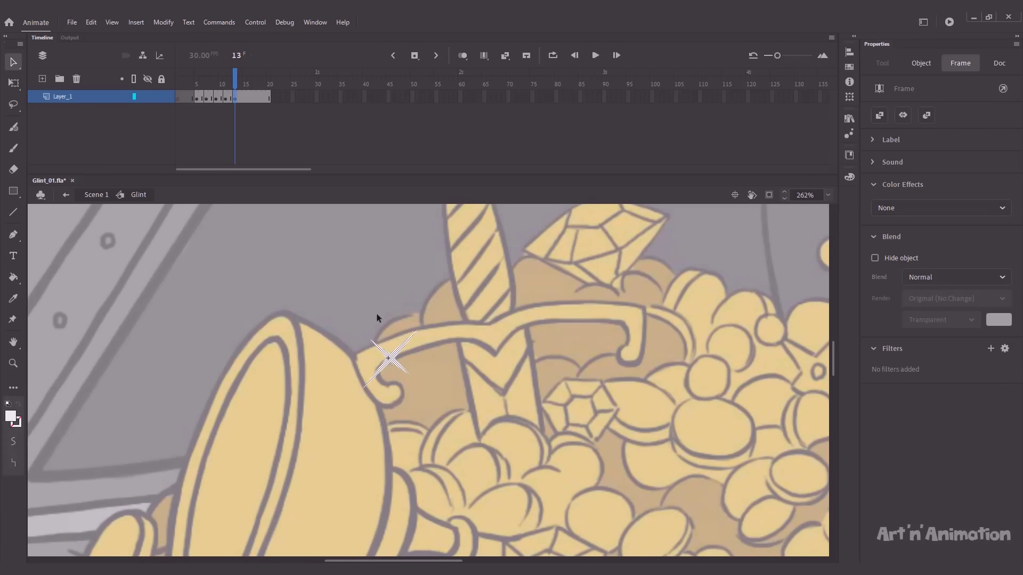
{"action": "left_click", "coordinate": [391, 364]}
{"action": "key", "text": "q"}
{"action": "left_click_drag", "start_coordinate": [410, 341], "coordinate": [429, 332]}
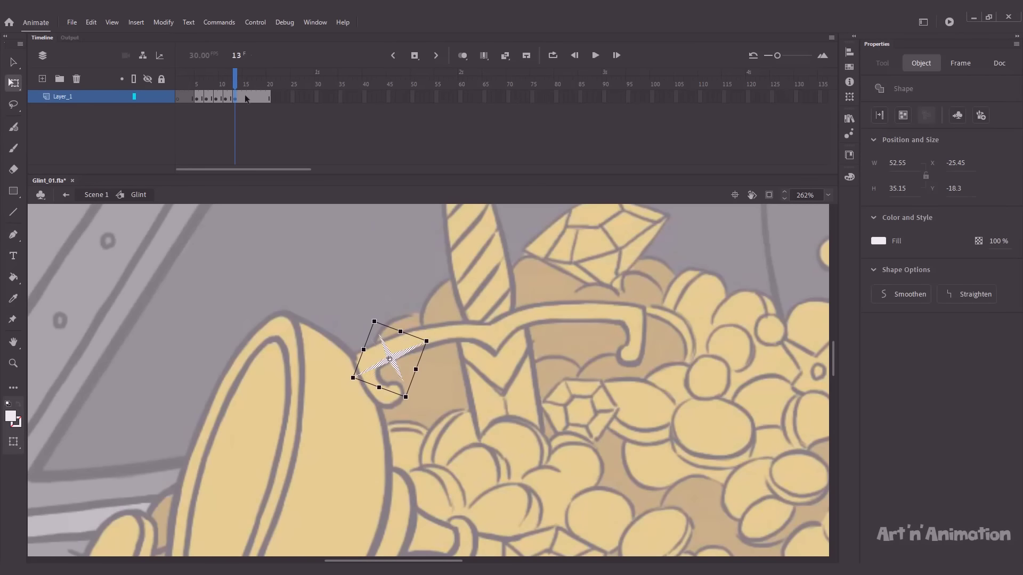
Add a keyframe at frame 15 with the star scaled to 85% and rotated further clockwise
{"action": "left_click", "coordinate": [246, 98]}
{"action": "key", "text": "ctrl+alt+s"}
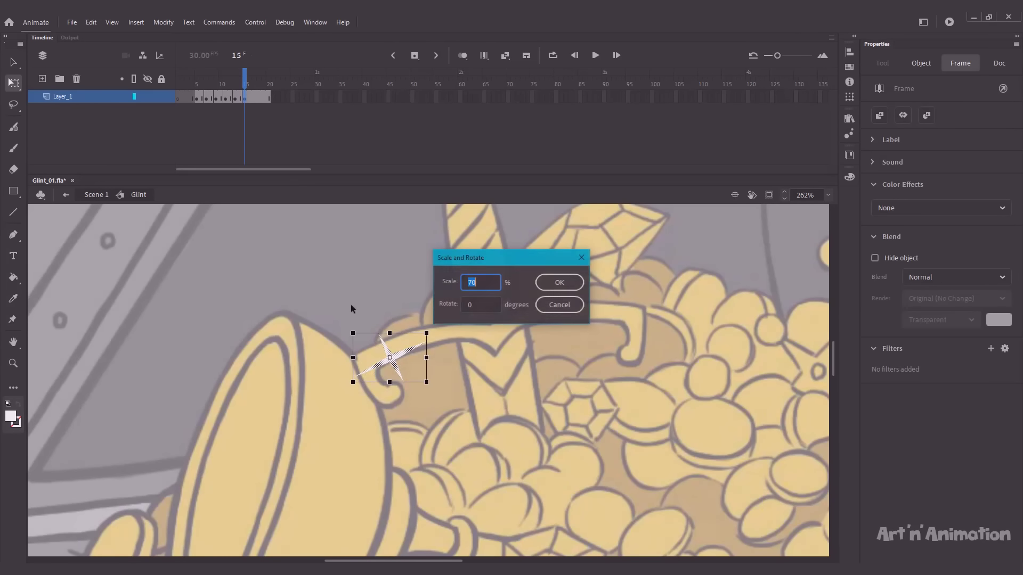
{"action": "type", "text": "85"}
{"action": "key", "text": "Return"}
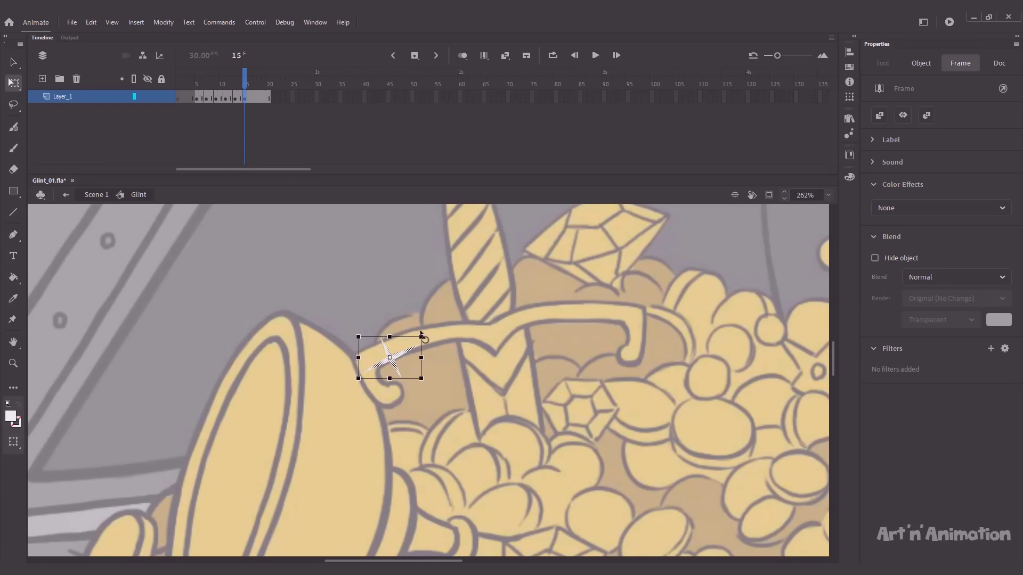
{"action": "left_click_drag", "start_coordinate": [424, 335], "coordinate": [430, 351]}
Add a keyframe at frame 17 with the star scaled to 70% and rotated further clockwise
{"action": "left_click", "coordinate": [255, 98]}
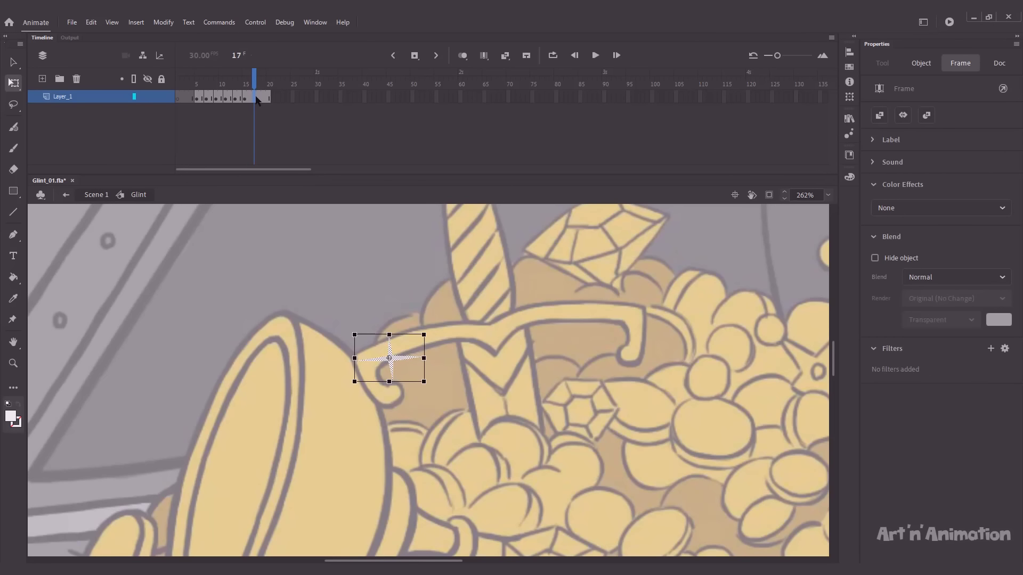
{"action": "key", "text": "F6"}
{"action": "key", "text": "ctrl+alt+s"}
{"action": "type", "text": "8"}
{"action": "key", "text": "BackSpace"}
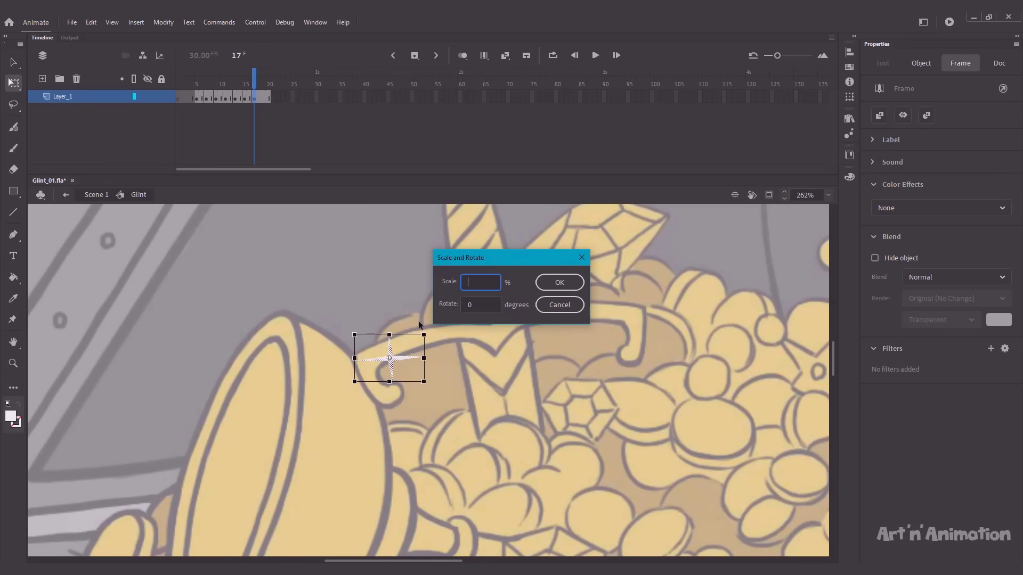
{"action": "type", "text": "70"}
{"action": "key", "text": "Return"}
{"action": "left_click_drag", "start_coordinate": [415, 339], "coordinate": [419, 346]}
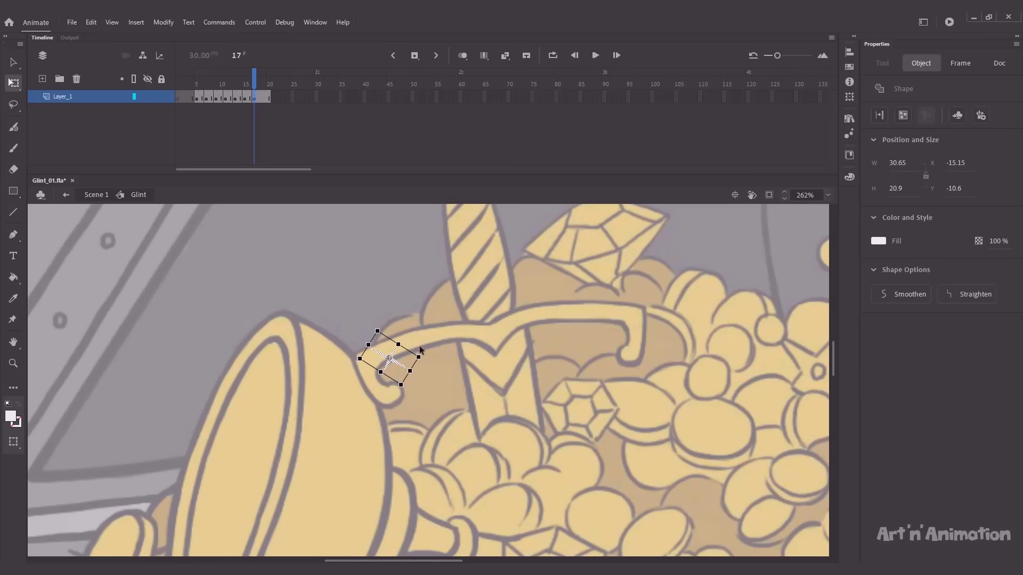
Add a blank keyframe at frame 19 of the Glint symbol and play back the sparkle
{"action": "left_click", "coordinate": [259, 99]}
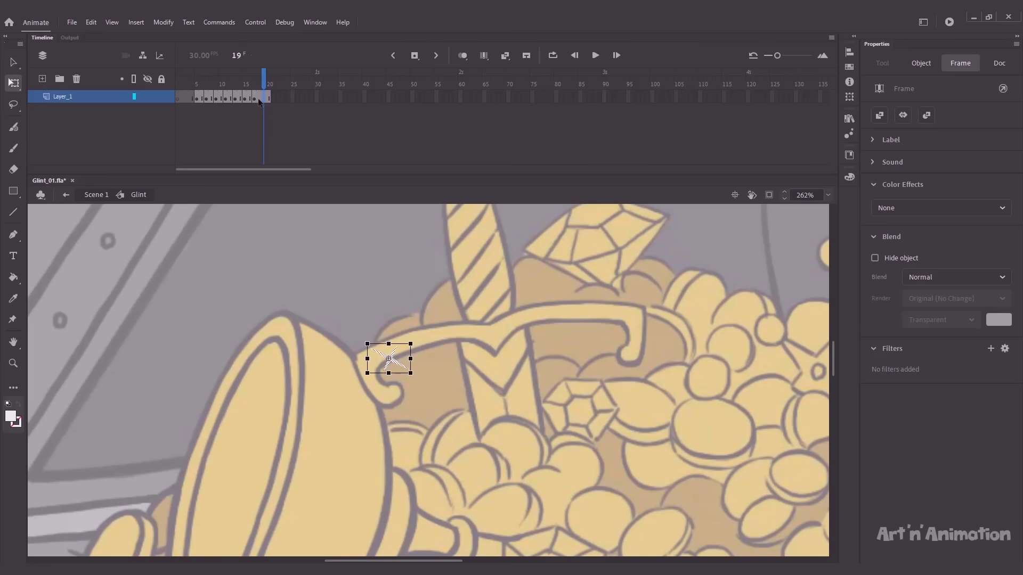
{"action": "key", "text": "F7"}
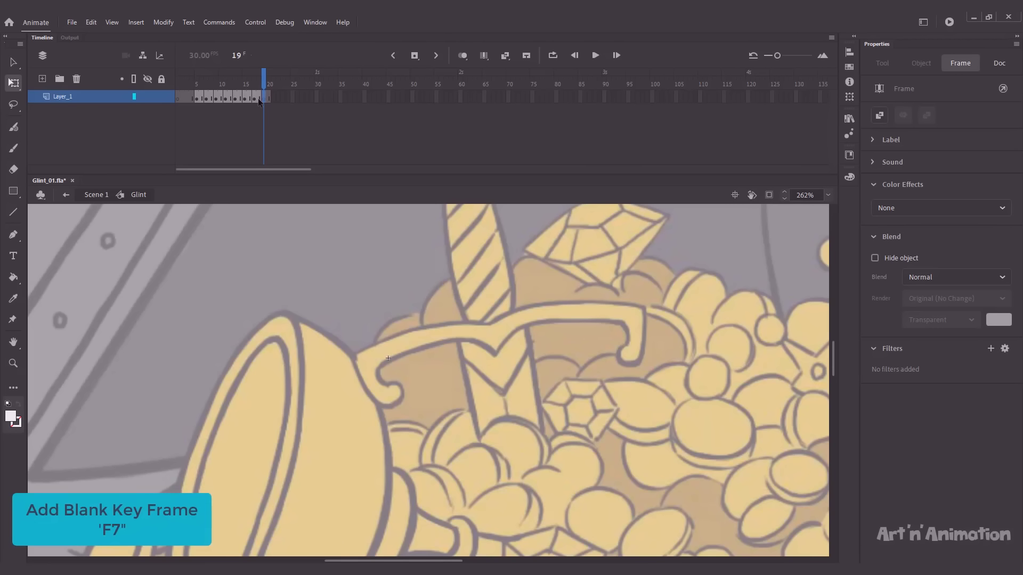
{"action": "key", "text": "Return"}
{"action": "key", "text": "Return"}
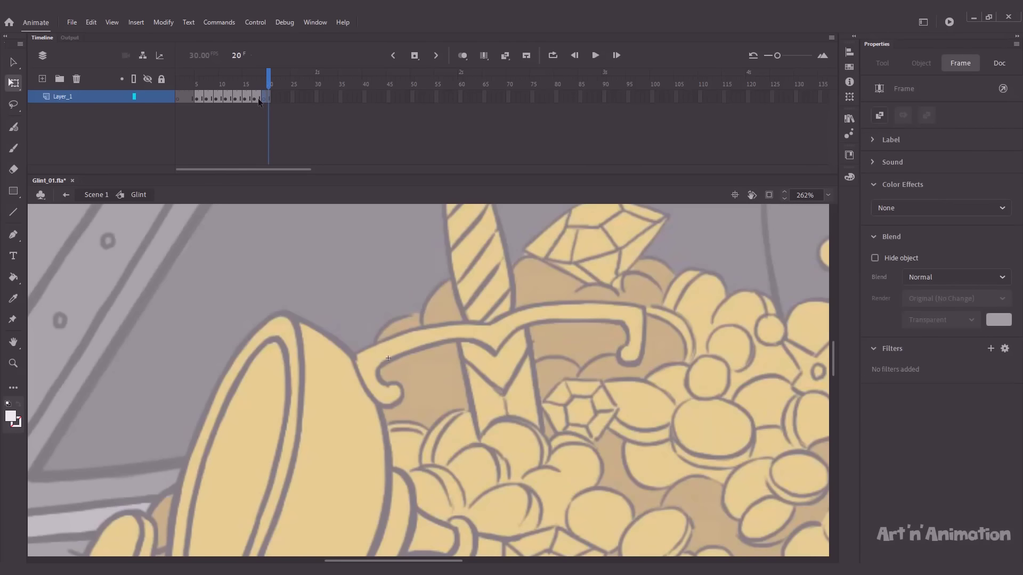
{"action": "key", "text": "Return"}
{"action": "key", "text": "Return"}
Return to Scene 1 and, at frame 10, move the Glint instance from the sword guard to the goblet's upper rim
{"action": "left_click", "coordinate": [96, 195]}
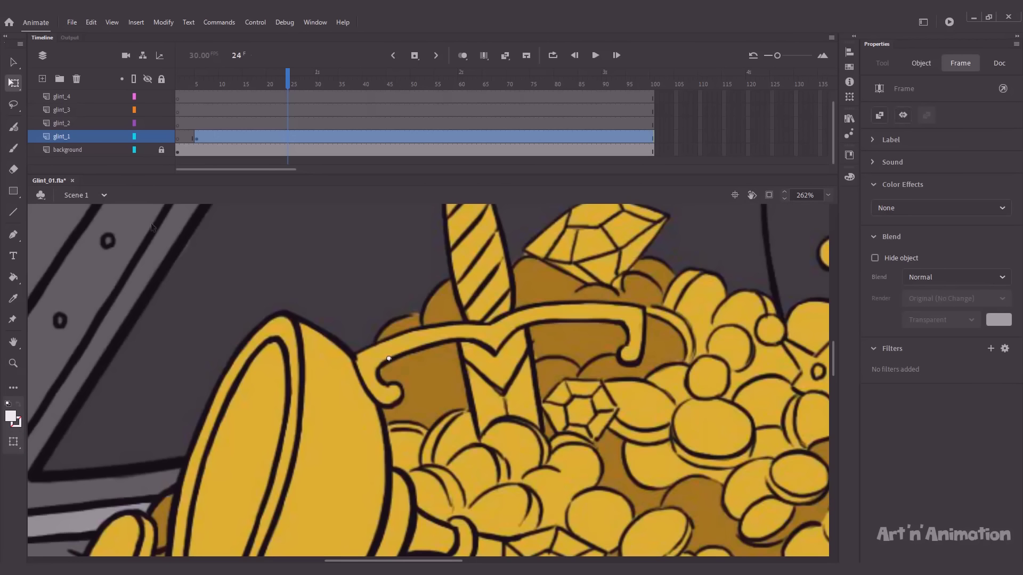
{"action": "key", "text": "ctrl+minus"}
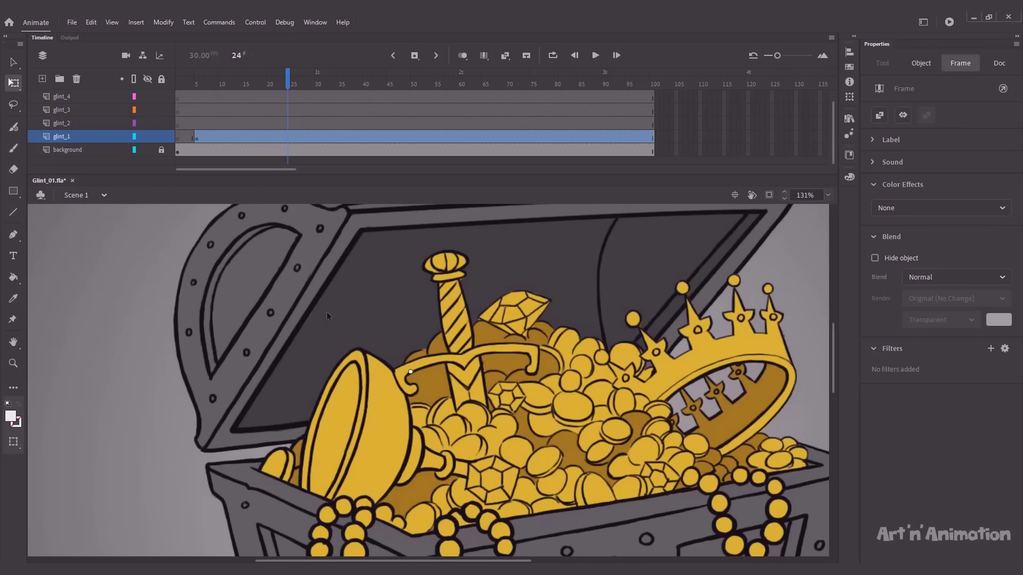
{"action": "left_click_drag", "start_coordinate": [286, 85], "coordinate": [221, 85]}
{"action": "left_click", "coordinate": [409, 372]}
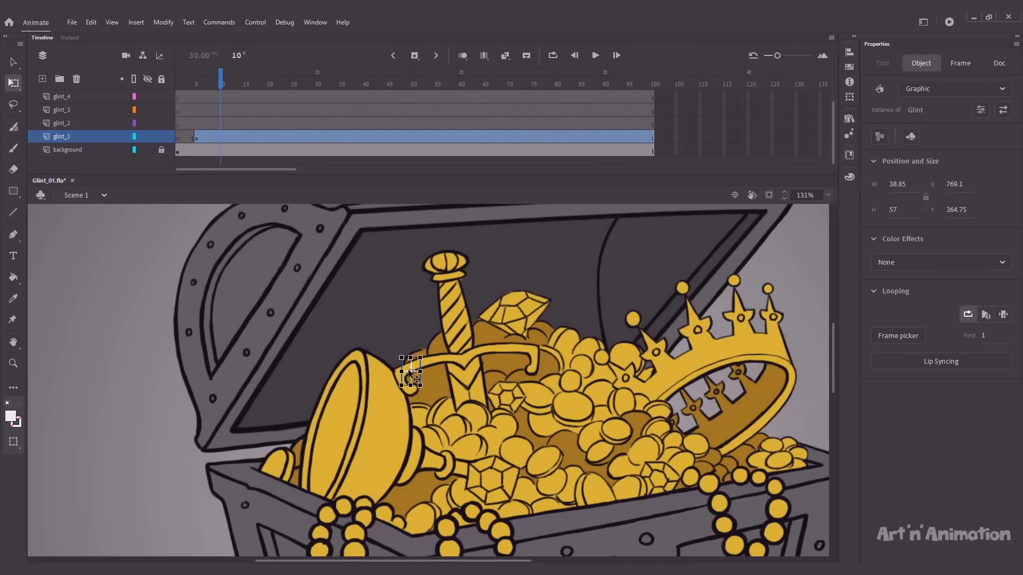
{"action": "key", "text": "v"}
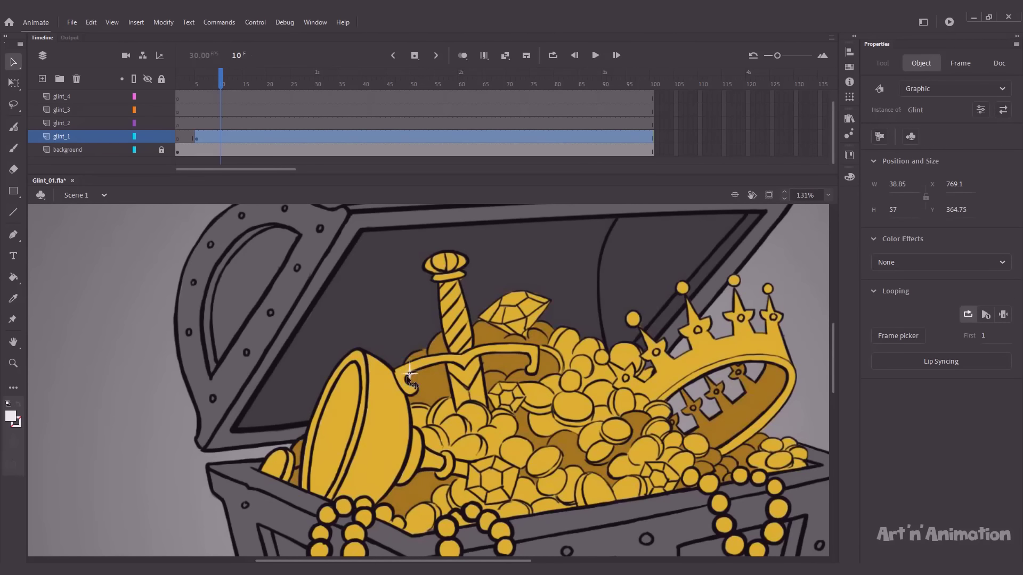
{"action": "left_click_drag", "start_coordinate": [400, 382], "coordinate": [361, 365]}
Scale the Glint instance on the goblet by 110% and again by 140%
{"action": "key", "text": "ctrl+alt+s"}
{"action": "type", "text": "110"}
{"action": "key", "text": "Return"}
{"action": "key", "text": "ctrl+alt+s"}
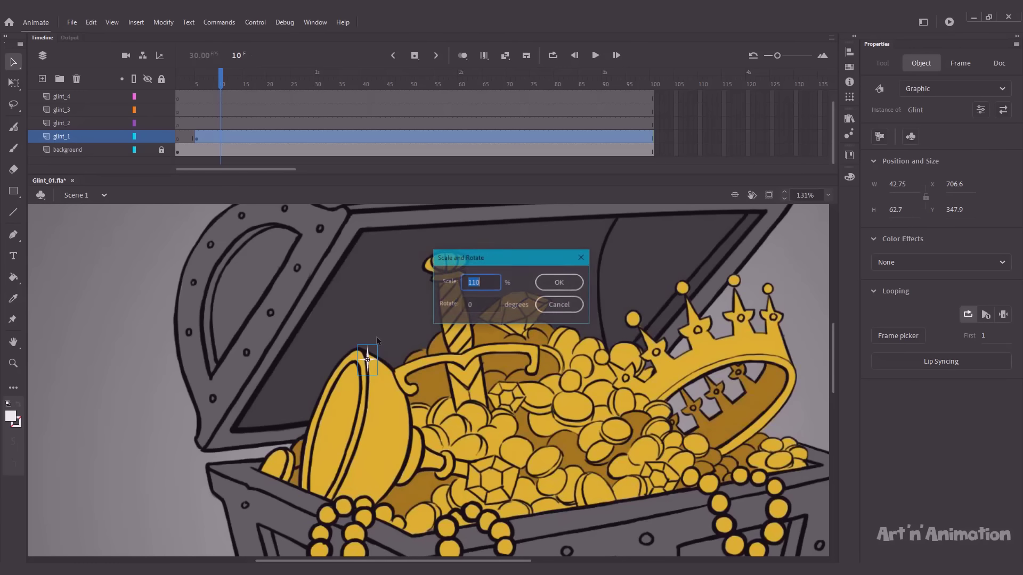
{"action": "type", "text": "140"}
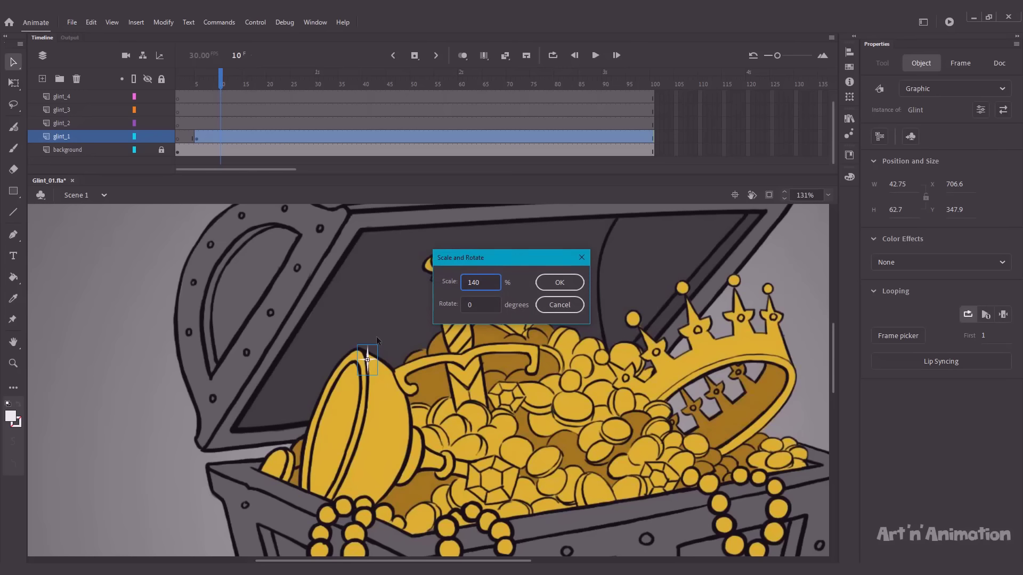
{"action": "key", "text": "Return"}
Nudge the Glint instance slightly right and up on the goblet's rim
{"action": "key", "text": "Right"}
{"action": "key", "text": "Right"}
{"action": "key", "text": "Up"}
{"action": "key", "text": "Up"}
{"action": "key", "text": "Up"}
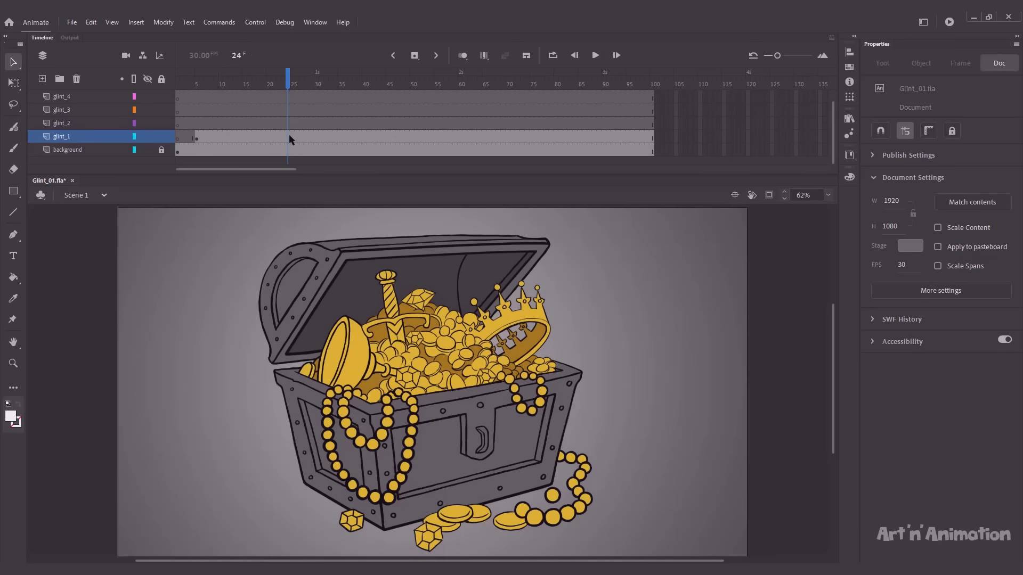
End the goblet glint with a blank keyframe at frame 24 of the glint_1 layer and play back the scene
{"action": "left_click", "coordinate": [288, 137]}
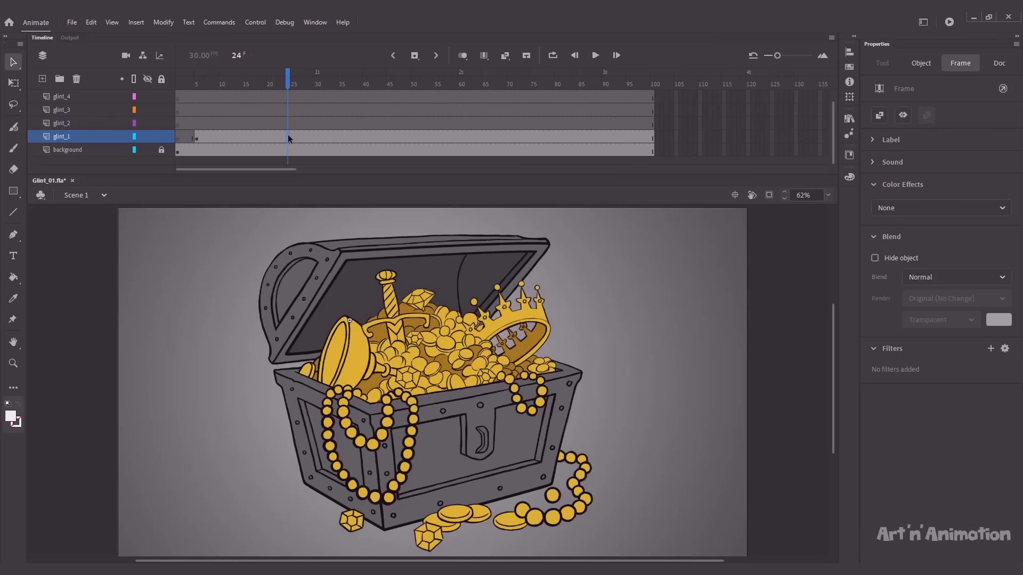
{"action": "key", "text": "F7"}
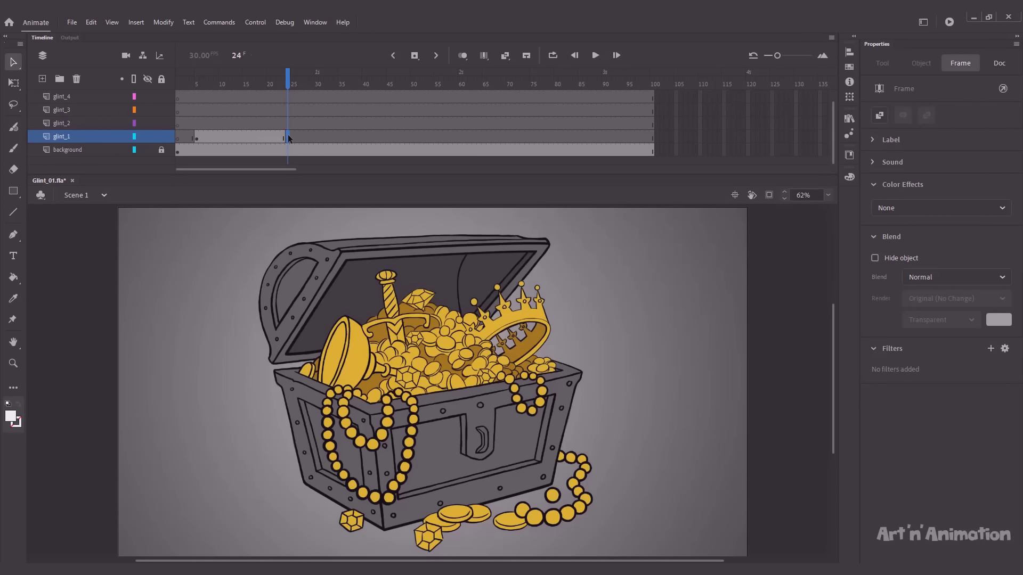
{"action": "left_click_drag", "start_coordinate": [291, 80], "coordinate": [162, 85]}
{"action": "key", "text": "Return"}
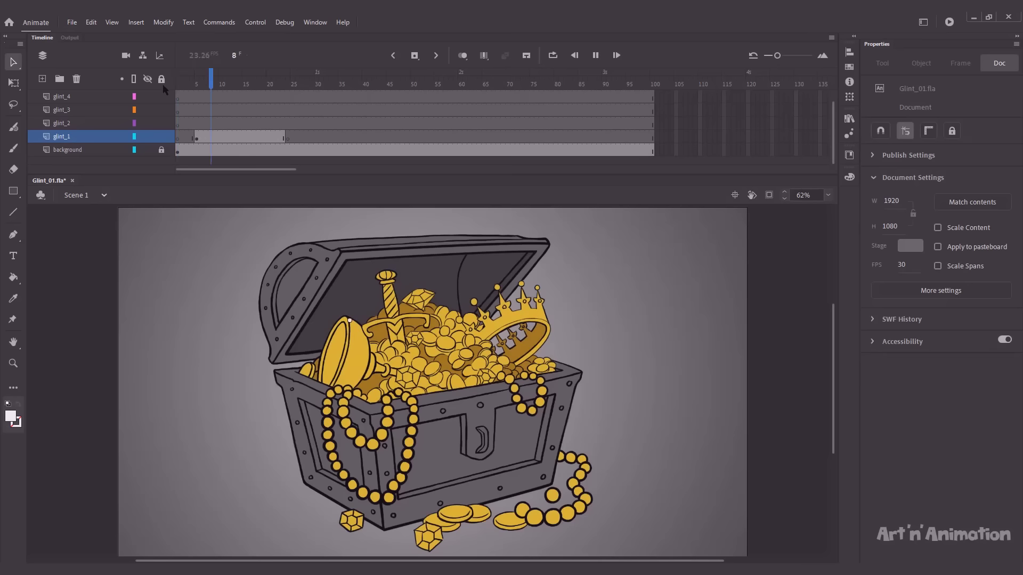
Place a copy of the goblet glint at frame 30 of the glint_2 layer and end it with a blank keyframe at frame 50
{"action": "left_click", "coordinate": [230, 80]}
{"action": "left_click", "coordinate": [211, 138]}
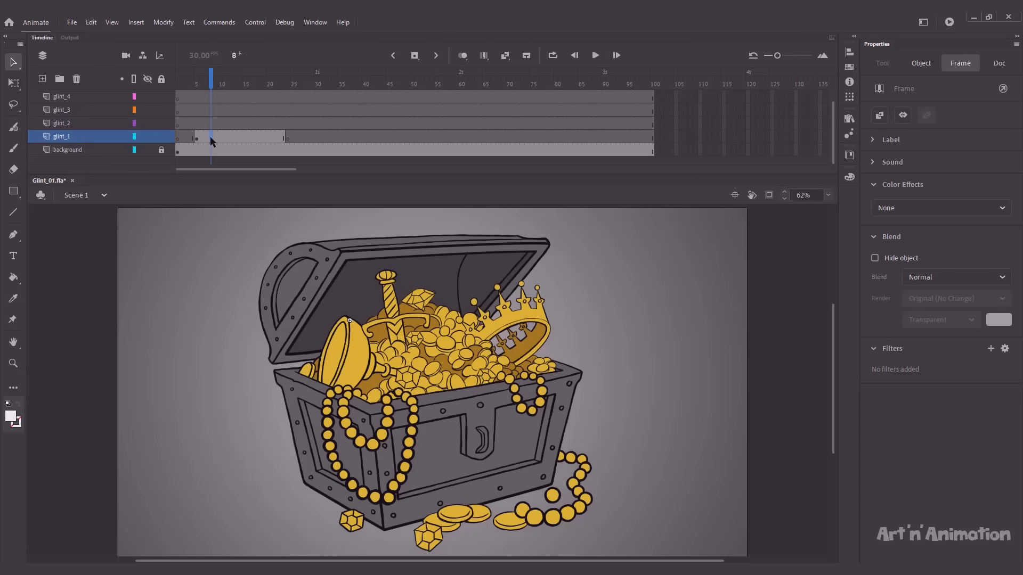
{"action": "left_click", "coordinate": [316, 124]}
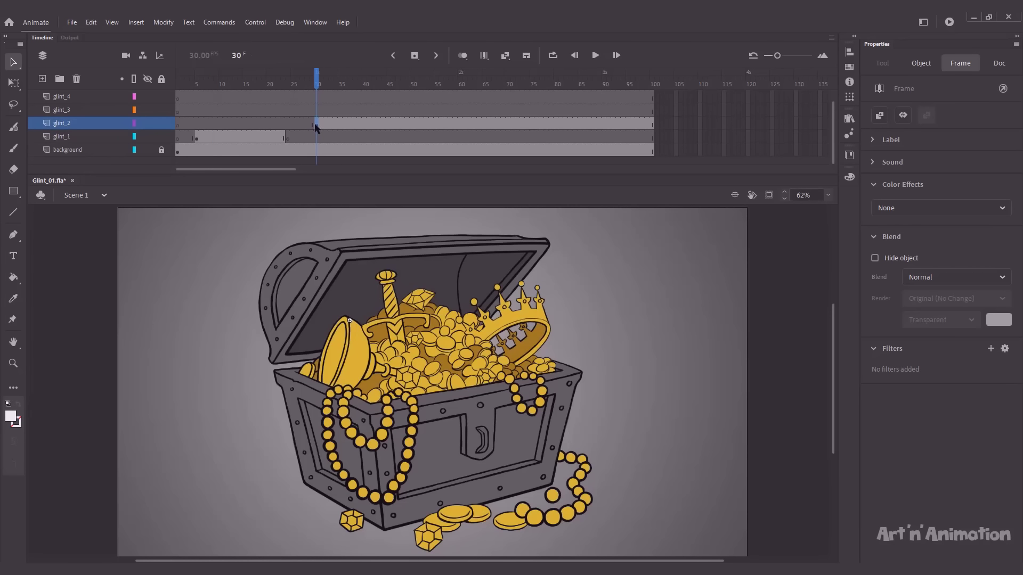
{"action": "left_click_drag", "start_coordinate": [318, 83], "coordinate": [415, 88]}
{"action": "left_click", "coordinate": [412, 124]}
{"action": "key", "text": "F7"}
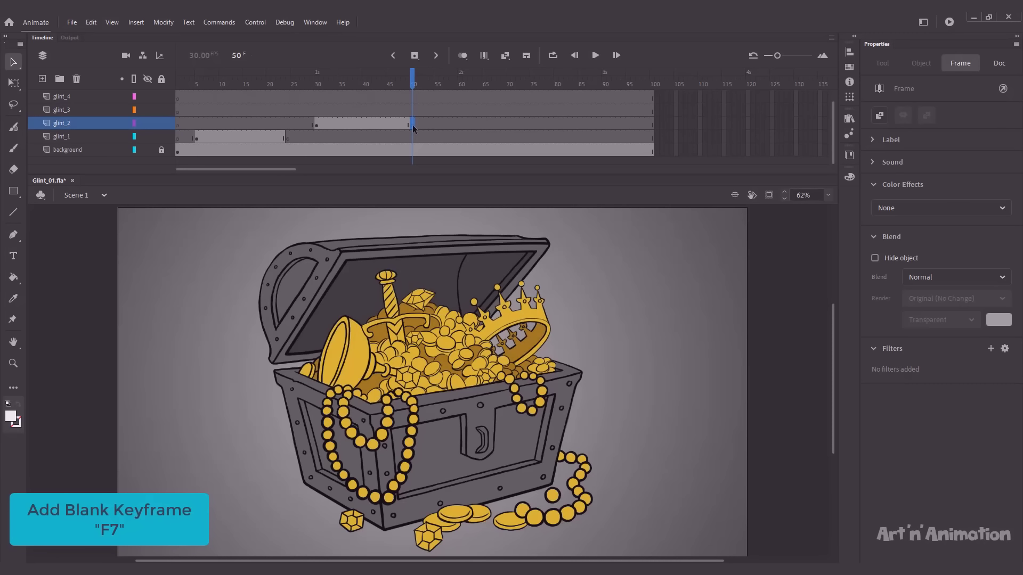
Move the glint_2 copy to the crown's outermost tip and scale it by 130%
{"action": "left_click_drag", "start_coordinate": [387, 86], "coordinate": [336, 85]}
{"action": "left_click", "coordinate": [352, 322]}
{"action": "left_click_drag", "start_coordinate": [350, 319], "coordinate": [538, 289]}
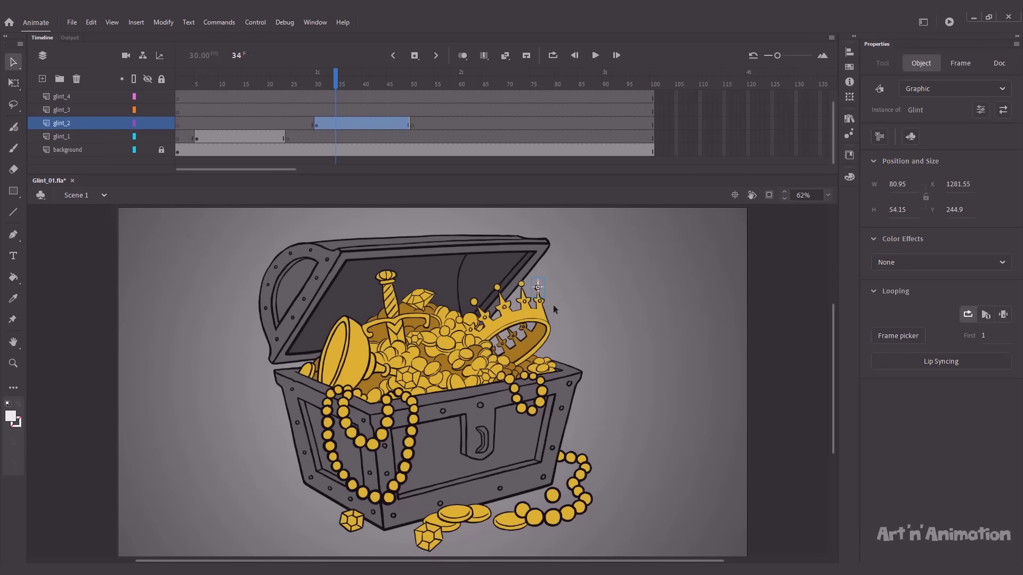
{"action": "key", "text": "ctrl+alt+s"}
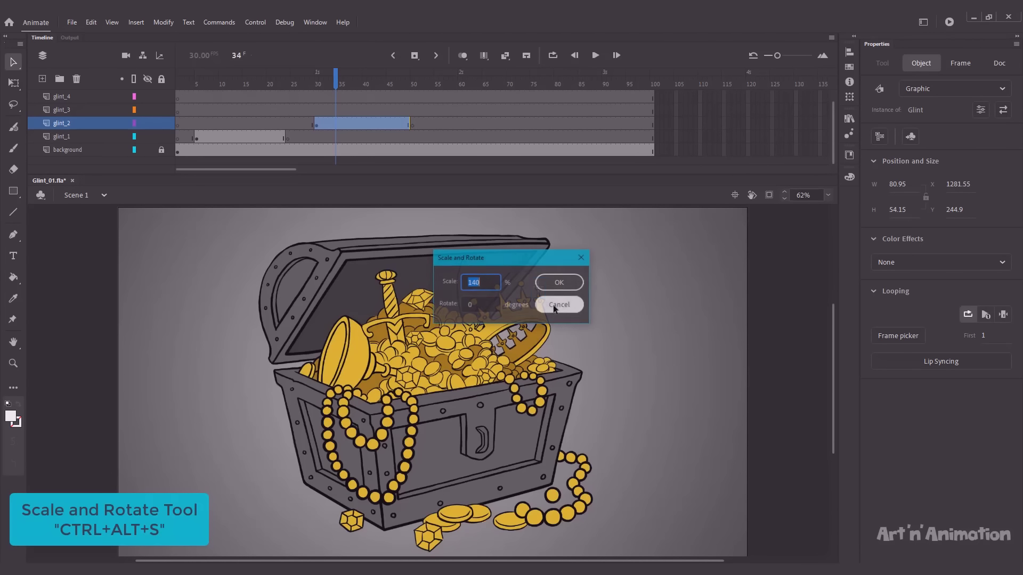
{"action": "type", "text": "130"}
{"action": "key", "text": "Return"}
Play the scene from the first frame to check the timing of the goblet and crown glints
{"action": "left_click_drag", "start_coordinate": [336, 84], "coordinate": [177, 84]}
{"action": "key", "text": "Return"}
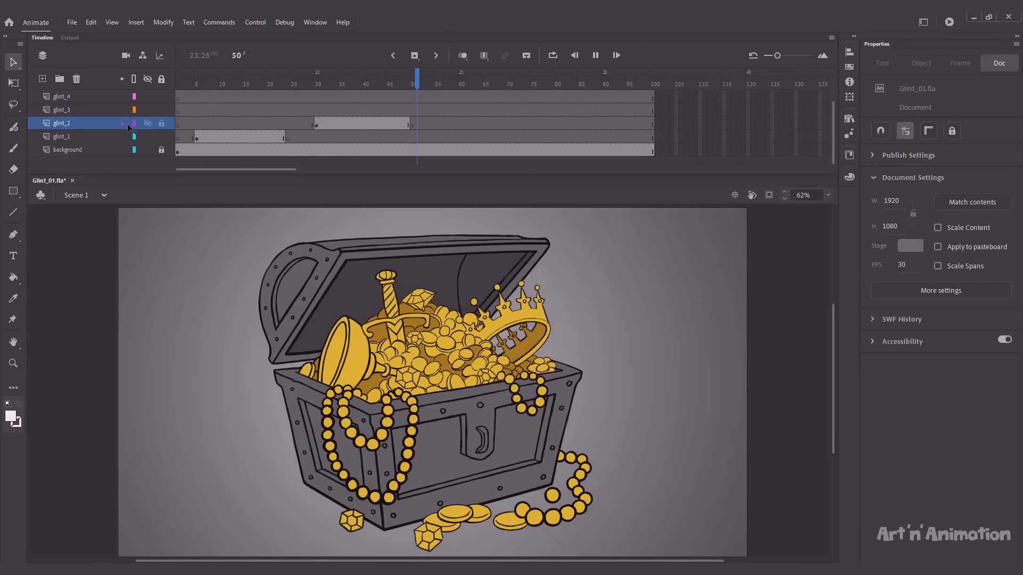
{"action": "left_click", "coordinate": [377, 83]}
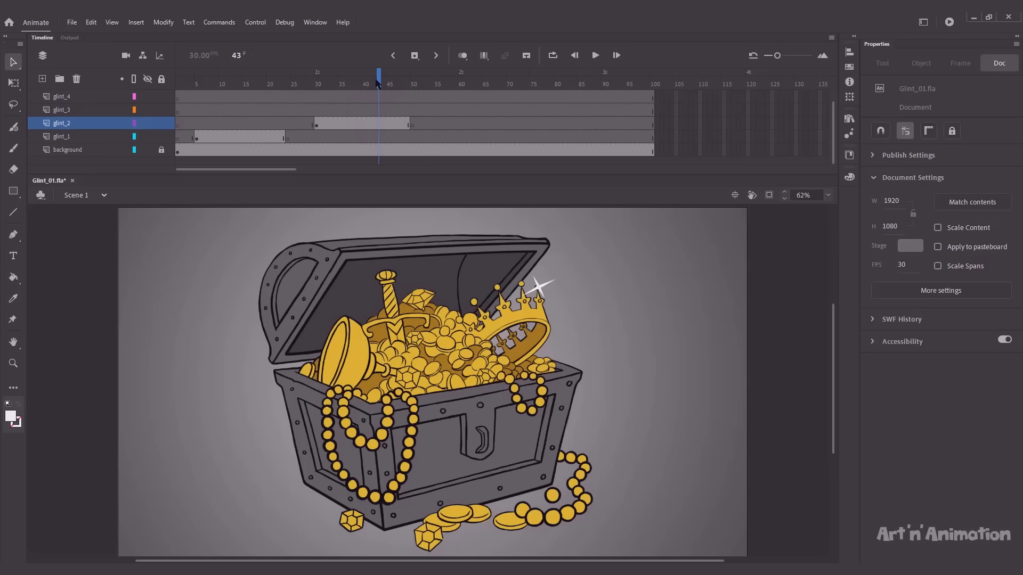
Copy the crown glint and paste it in place in a keyframe at frame 55 of the glint_3 layer
{"action": "left_click_drag", "start_coordinate": [832, 129], "coordinate": [833, 119]}
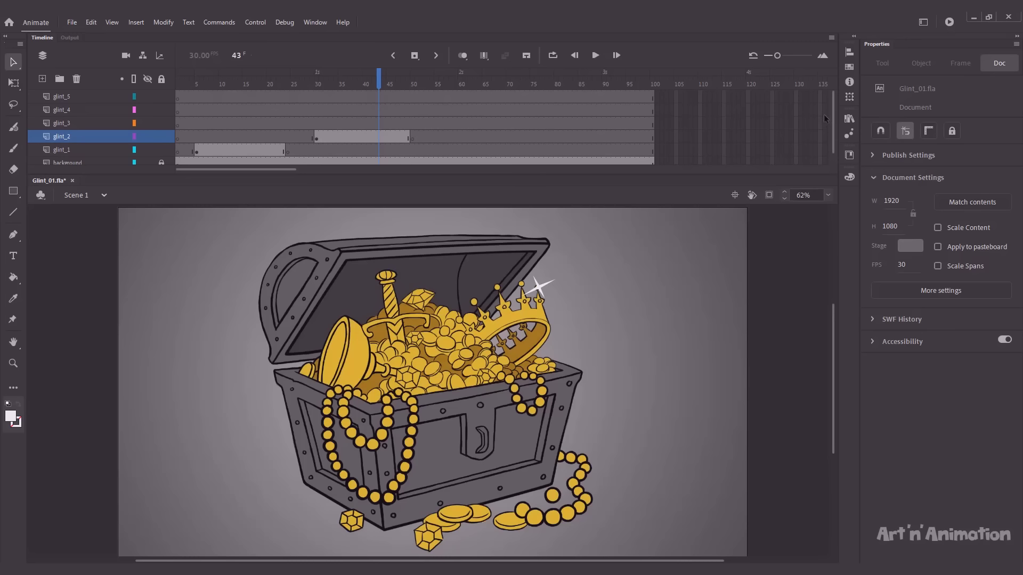
{"action": "left_click", "coordinate": [538, 288]}
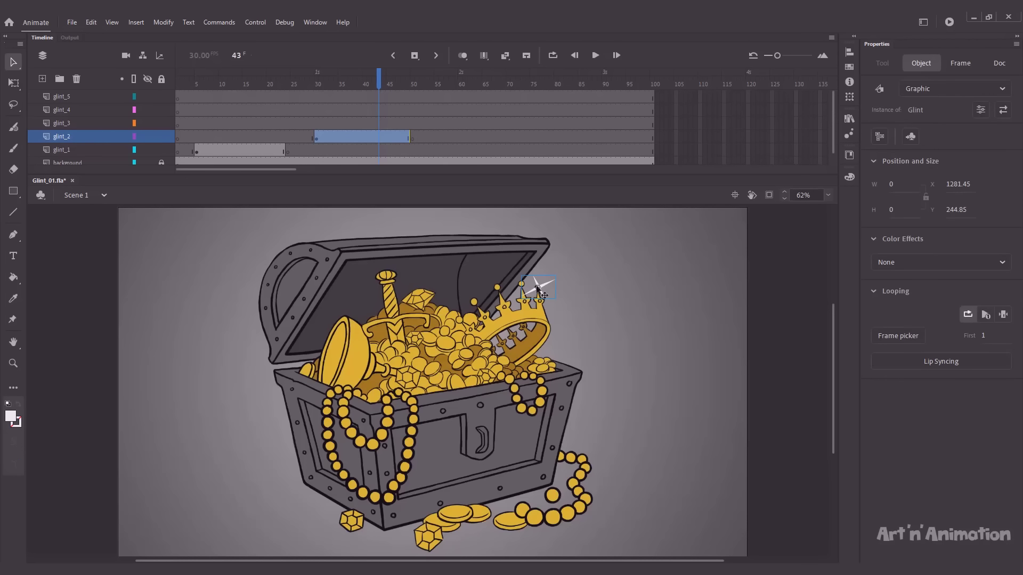
{"action": "key", "text": "ctrl+c"}
{"action": "left_click", "coordinate": [437, 123]}
{"action": "key", "text": "F6"}
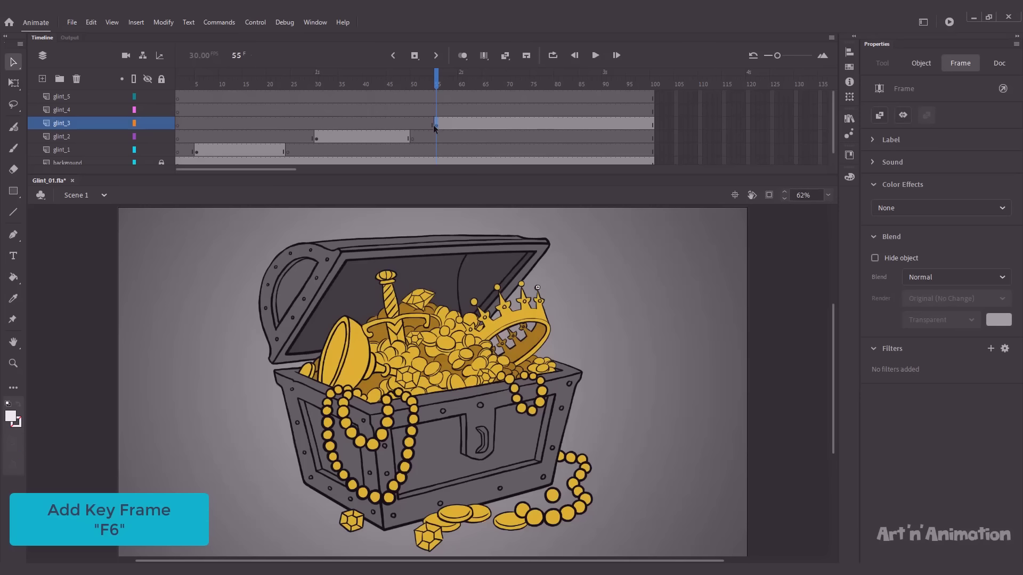
At frame 60, move the glint_3 copy from the crown to the large gem beside the sword
{"action": "left_click_drag", "start_coordinate": [437, 77], "coordinate": [461, 77]}
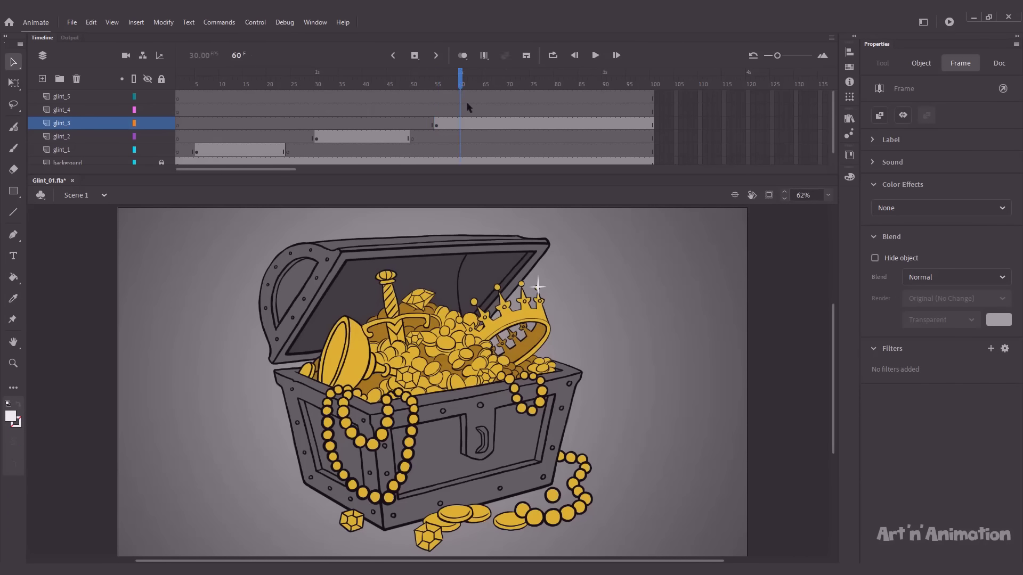
{"action": "left_click", "coordinate": [538, 289]}
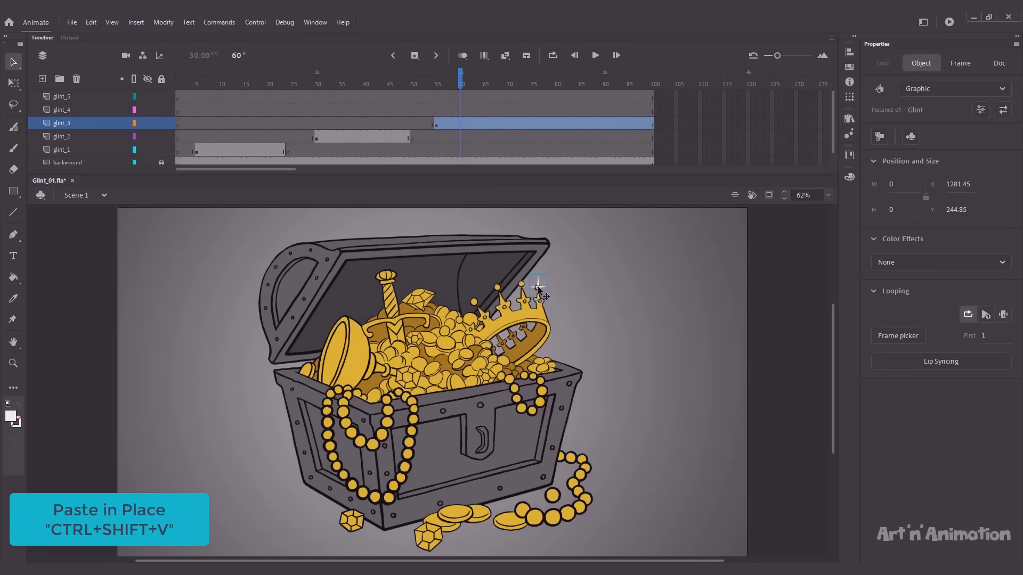
{"action": "left_click_drag", "start_coordinate": [538, 288], "coordinate": [436, 301]}
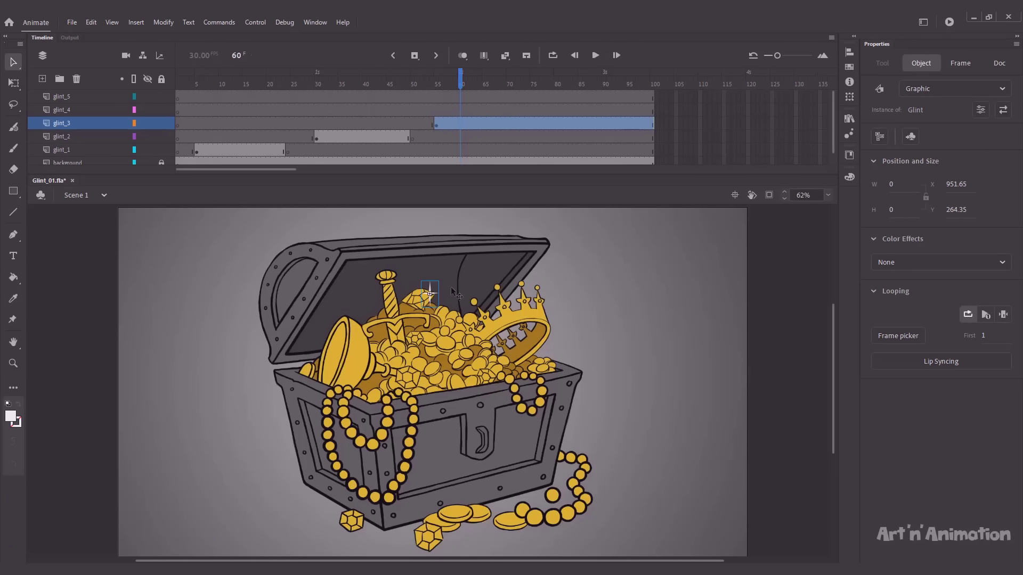
Duplicate the symbol of the gem's glint under the name Glint_01
{"action": "right_click", "coordinate": [430, 293]}
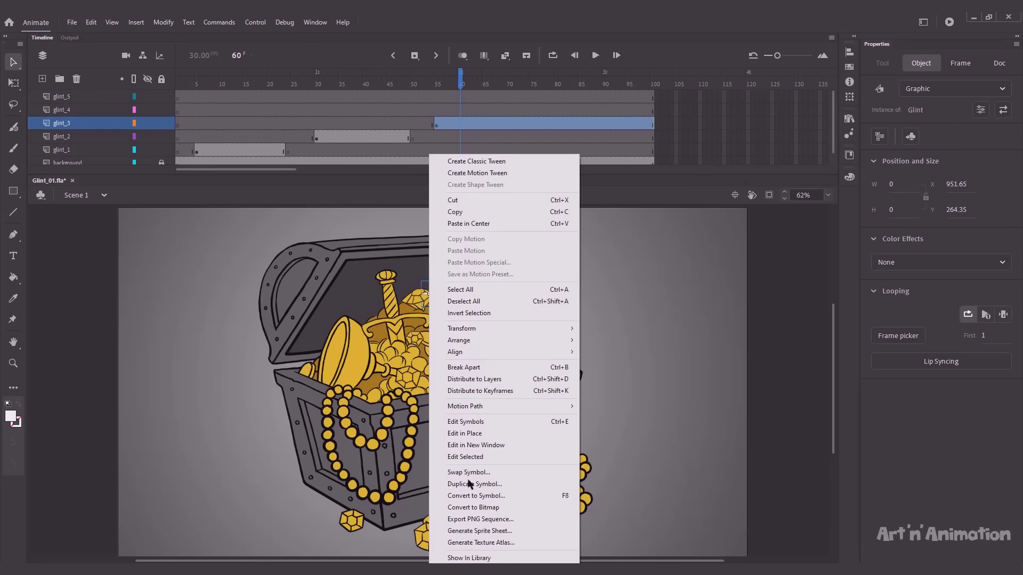
{"action": "left_click", "coordinate": [468, 484]}
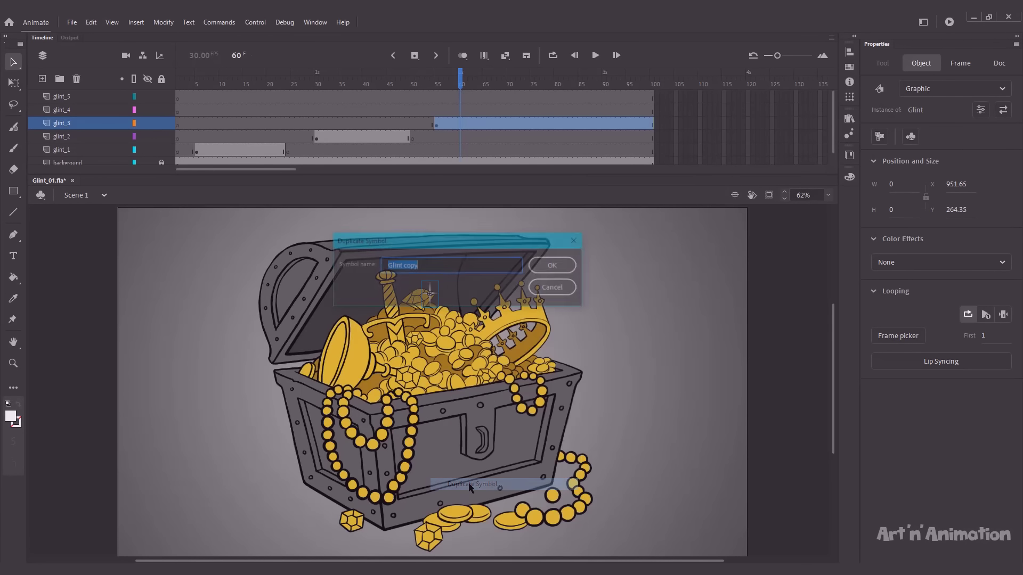
{"action": "type", "text": "Glint_01"}
{"action": "key", "text": "Return"}
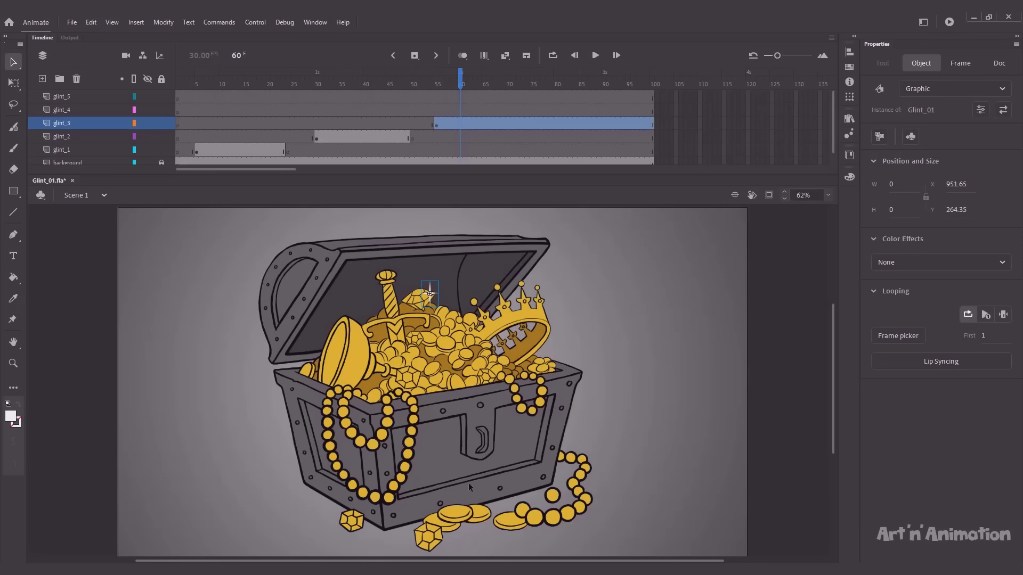
Inside Glint_01, remove the keyframe at frame 11, shift the following keyframes two frames earlier, and play back the shortened sparkle
{"action": "double_click", "coordinate": [429, 296]}
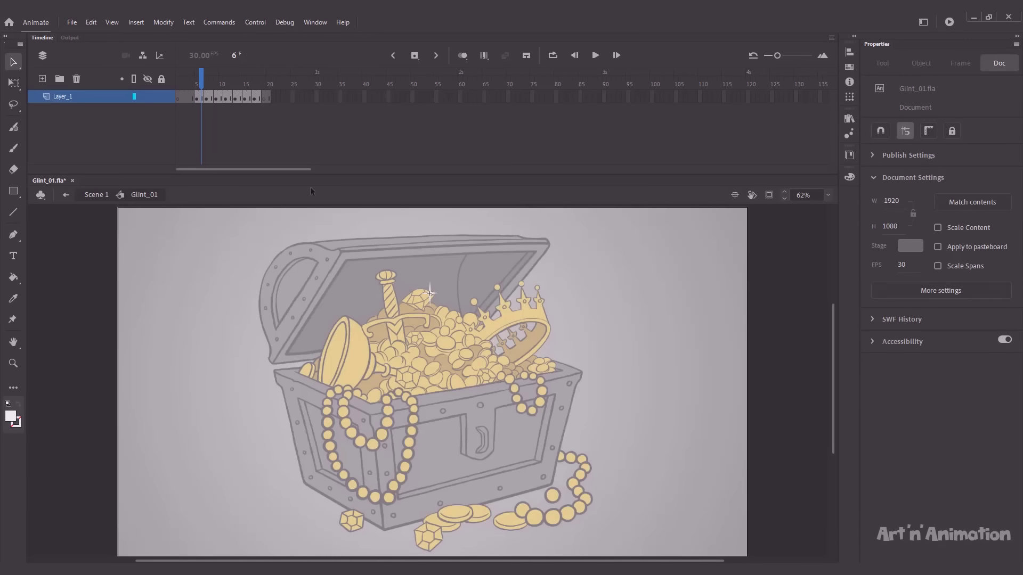
{"action": "left_click", "coordinate": [225, 98]}
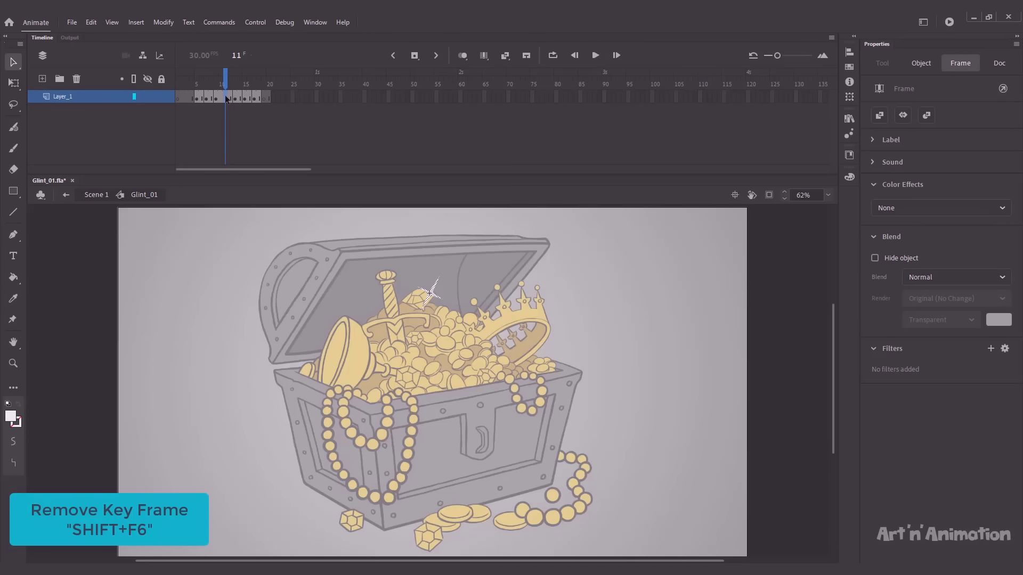
{"action": "mouse_move", "coordinate": [233, 98]}
{"action": "left_mouse_down"}
{"action": "mouse_move", "coordinate": [268, 101]}
{"action": "mouse_move", "coordinate": [239, 99]}
{"action": "mouse_move", "coordinate": [238, 82]}
{"action": "mouse_move", "coordinate": [226, 84]}
{"action": "left_mouse_up"}
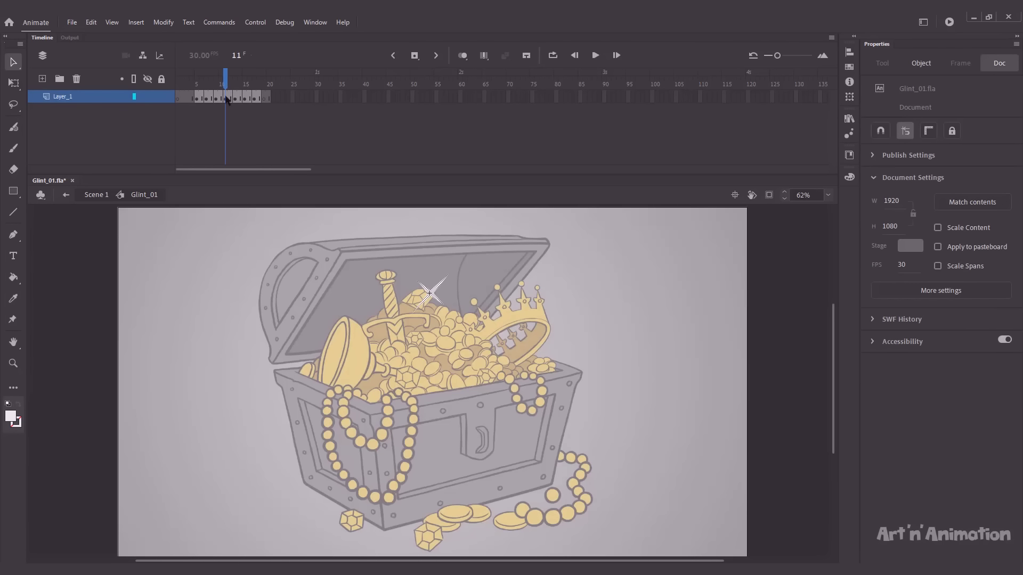
{"action": "left_click_drag", "start_coordinate": [192, 82], "coordinate": [264, 83]}
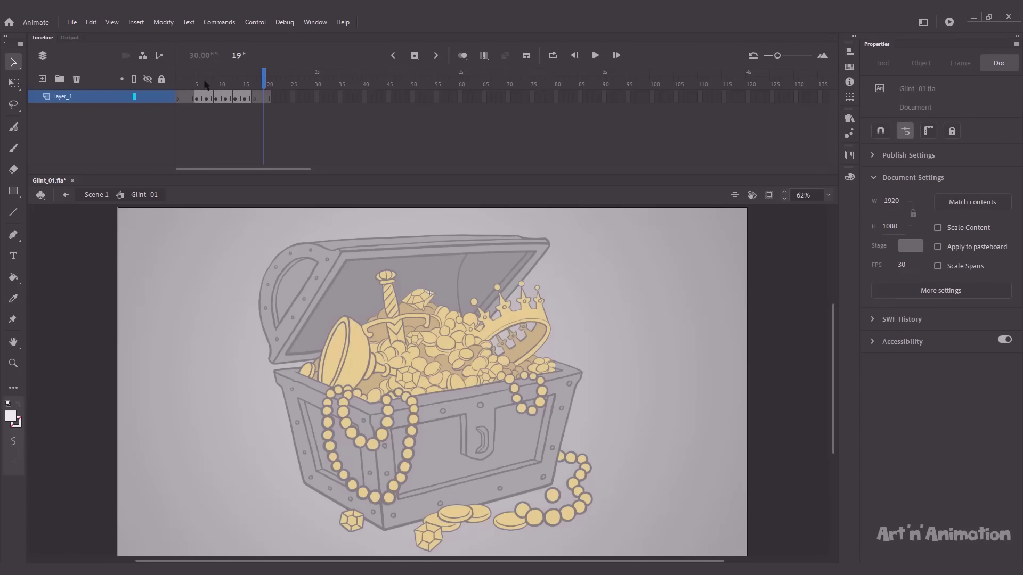
{"action": "key", "text": "Return"}
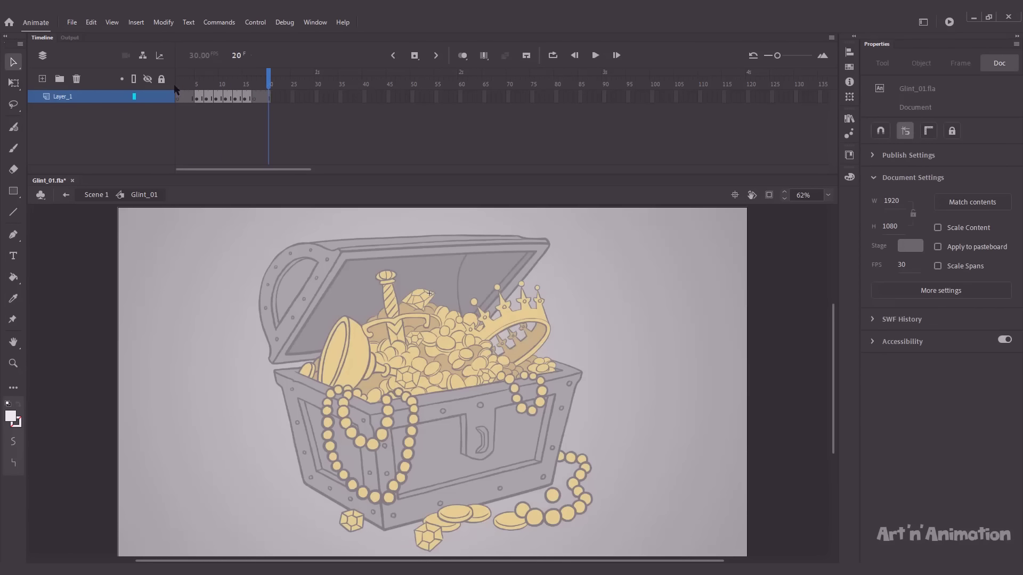
{"action": "left_click", "coordinate": [211, 97]}
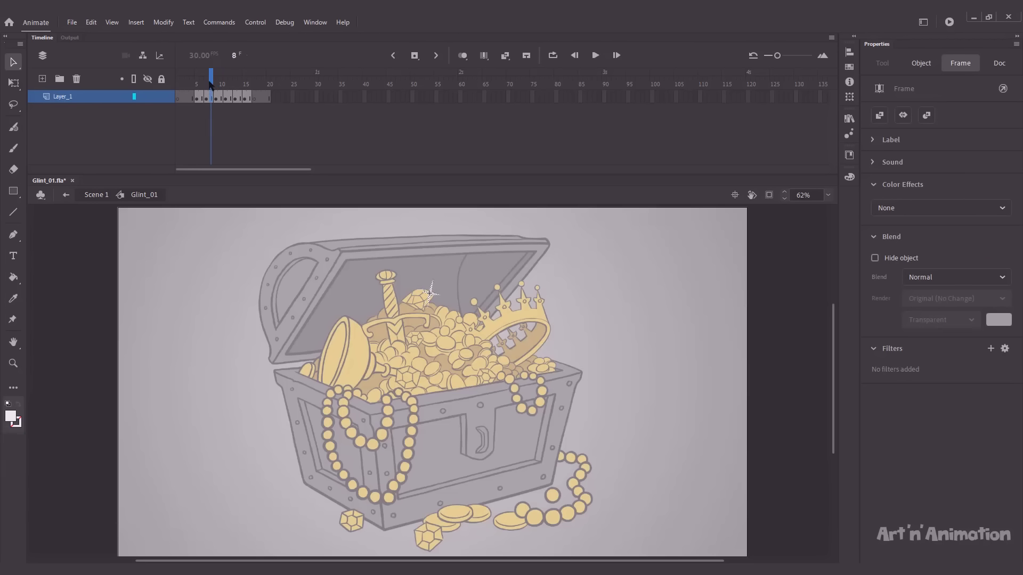
Scrub through the Glint_01 sparkle, return to Scene 1, and end the glint_3 sparkle with a blank keyframe at frame 75
{"action": "left_click_drag", "start_coordinate": [210, 86], "coordinate": [254, 84]}
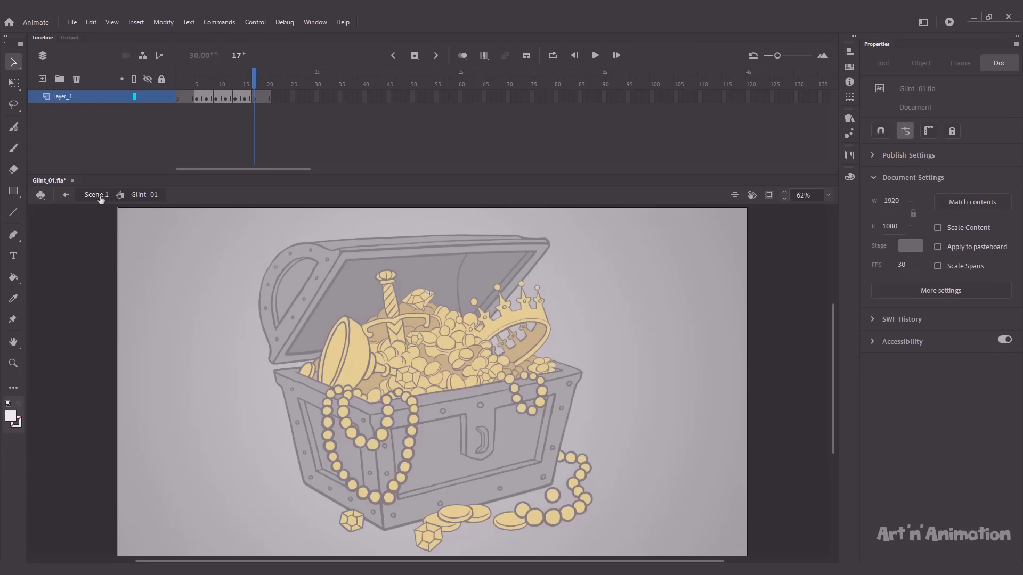
{"action": "left_click", "coordinate": [101, 197]}
{"action": "left_click", "coordinate": [420, 218]}
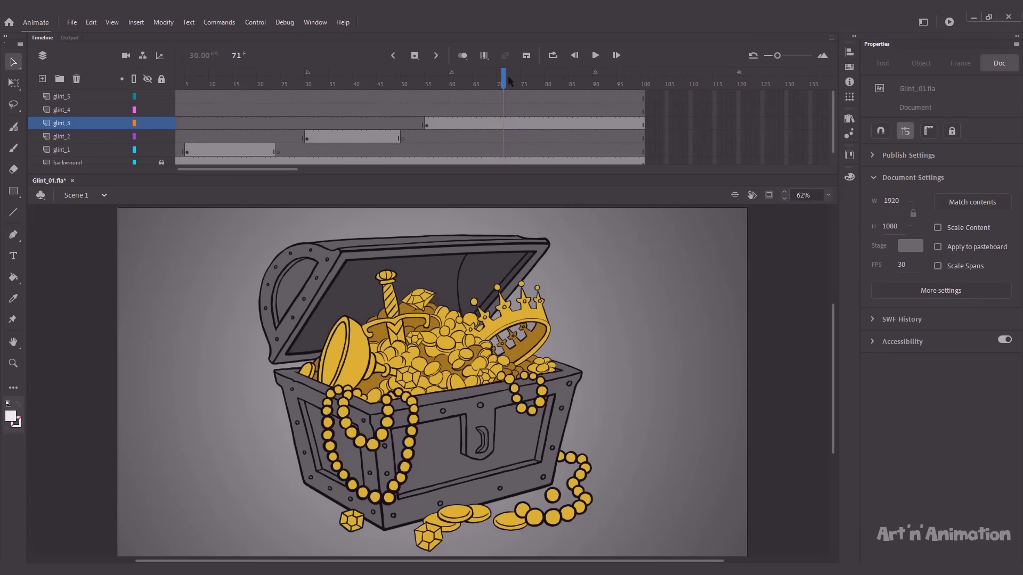
{"action": "mouse_move", "coordinate": [508, 81]}
{"action": "left_mouse_down"}
{"action": "mouse_move", "coordinate": [455, 85]}
{"action": "mouse_move", "coordinate": [519, 88]}
{"action": "left_mouse_up"}
{"action": "left_click", "coordinate": [522, 124]}
{"action": "key", "text": "F7"}
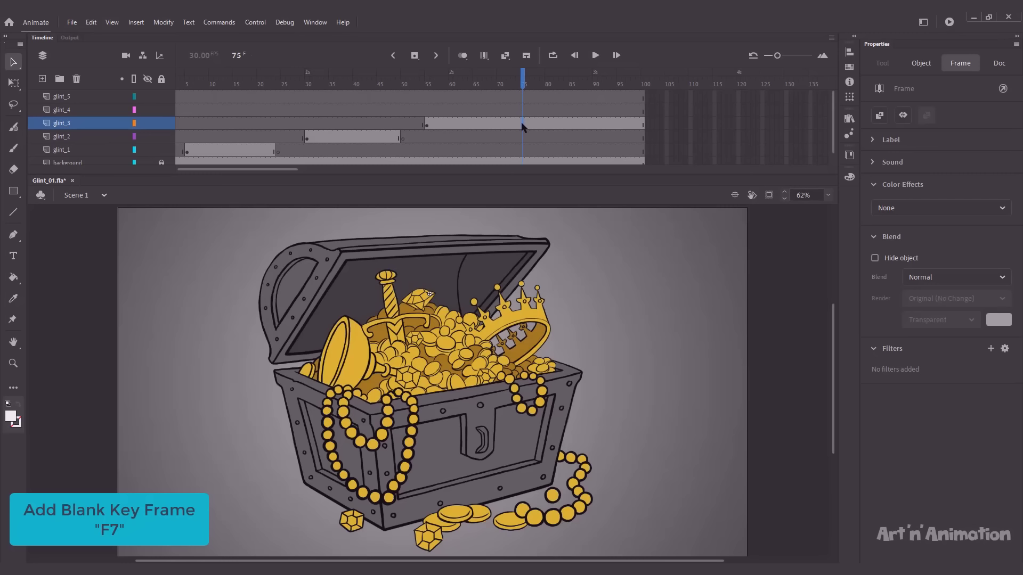
{"action": "key", "text": "F7"}
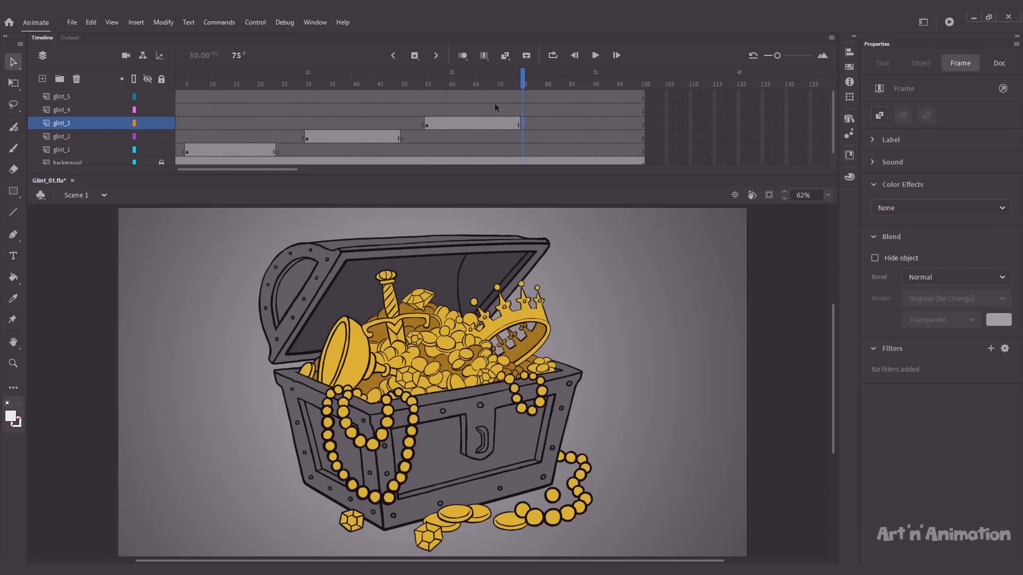
Copy the large gem's Glint_01 instance at frame 60 and paste it in place in a keyframe at frame 65 of the glint_4 layer
{"action": "left_click", "coordinate": [451, 83]}
{"action": "left_click", "coordinate": [430, 293]}
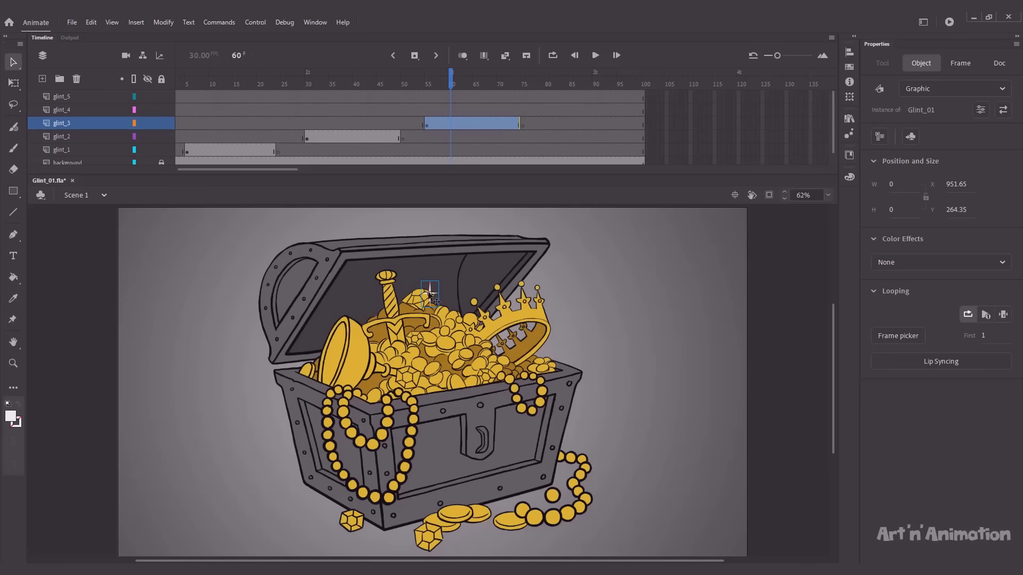
{"action": "right_click", "coordinate": [430, 294]}
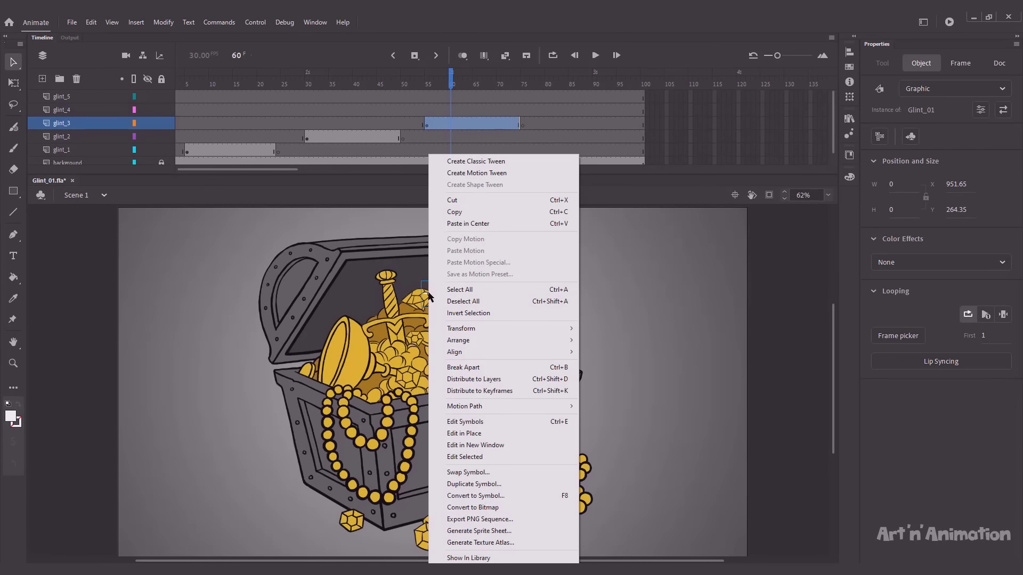
{"action": "left_click", "coordinate": [455, 211]}
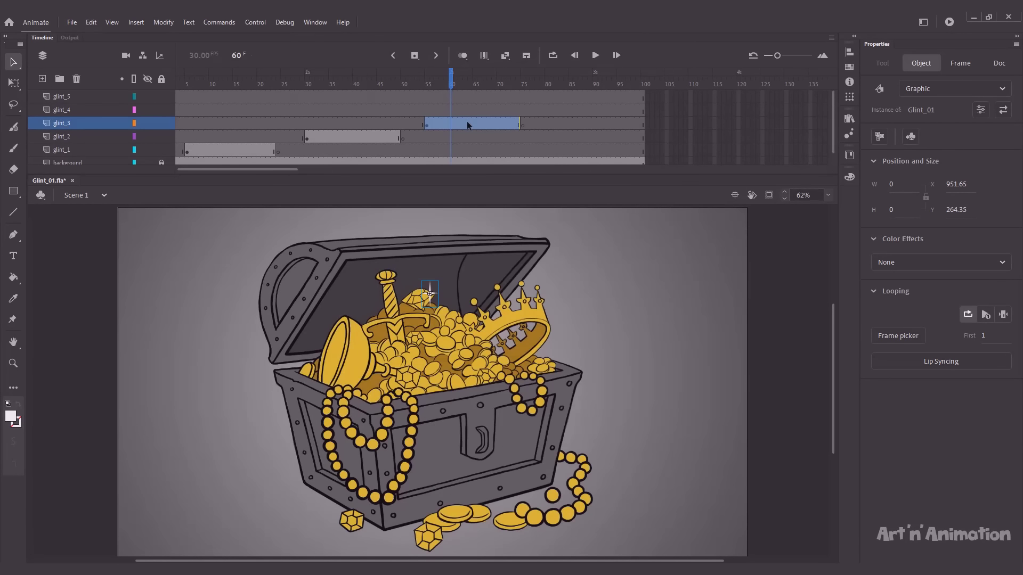
{"action": "left_click", "coordinate": [477, 111]}
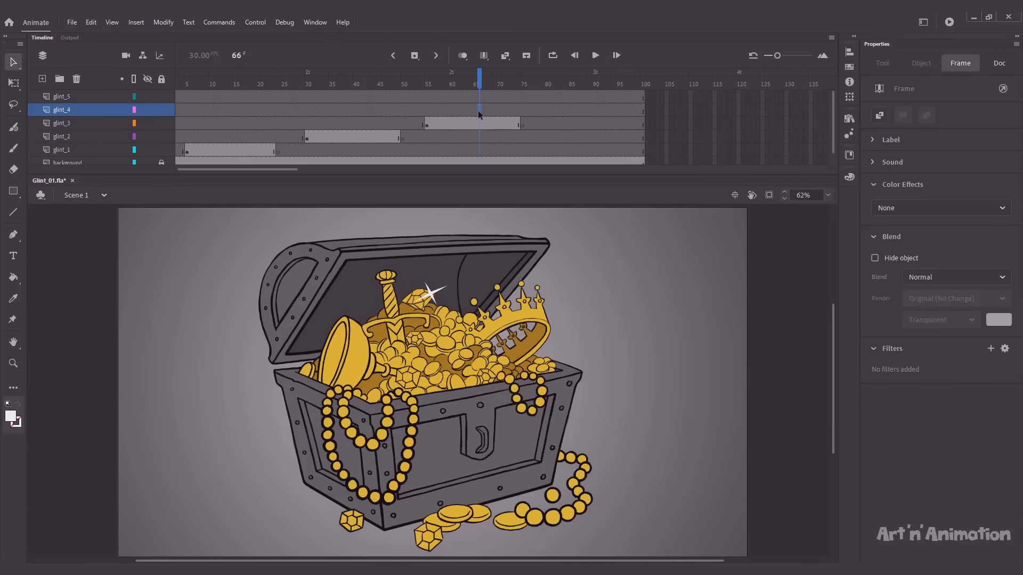
{"action": "left_click", "coordinate": [474, 112]}
{"action": "right_click", "coordinate": [441, 281]}
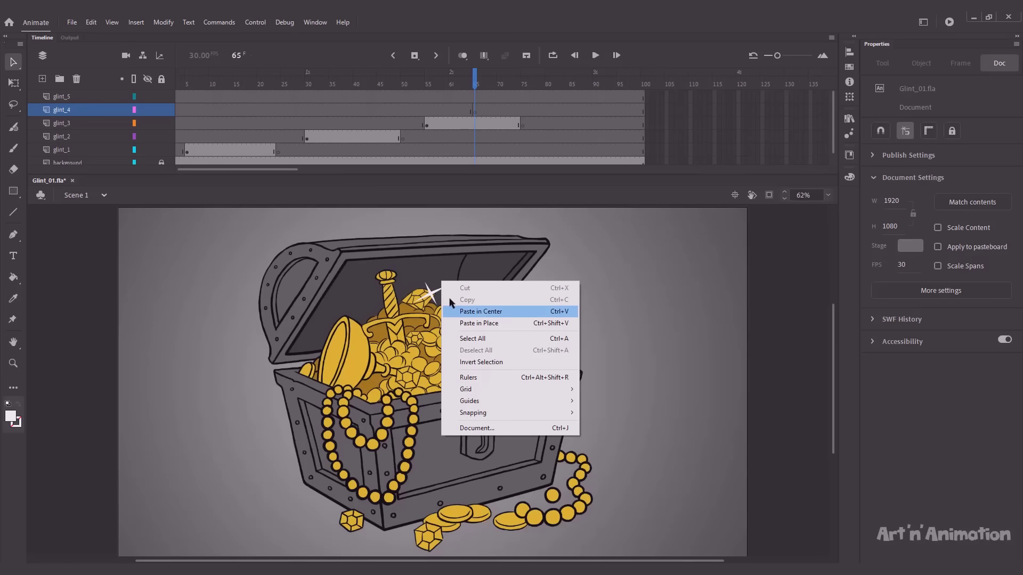
{"action": "left_click", "coordinate": [479, 323]}
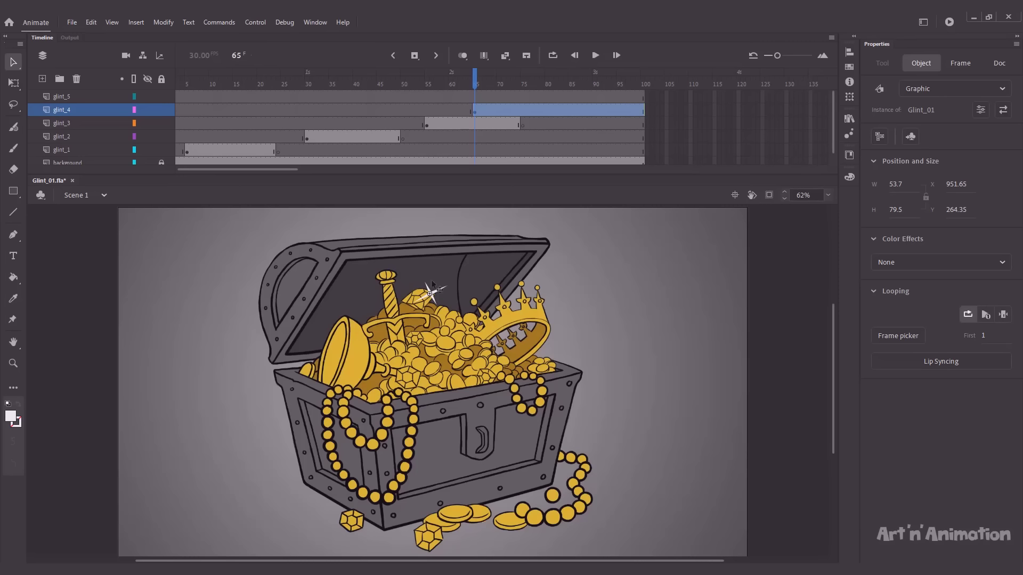
At frame 70, move the glint_4 copy from the large gem to the top of the sword's handle
{"action": "left_click_drag", "start_coordinate": [477, 87], "coordinate": [500, 84]}
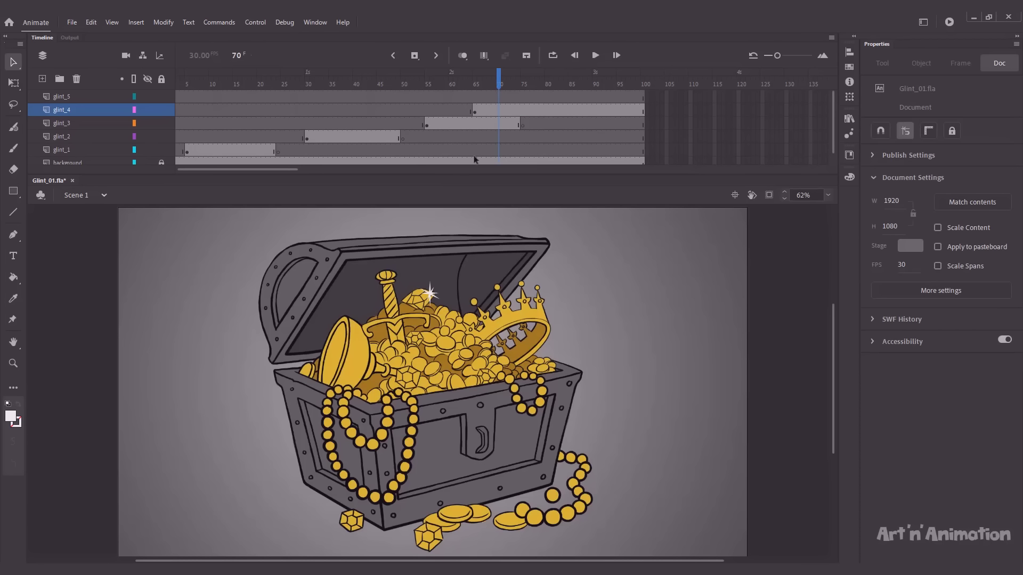
{"action": "left_click", "coordinate": [430, 296]}
{"action": "left_click_drag", "start_coordinate": [429, 293], "coordinate": [392, 274]}
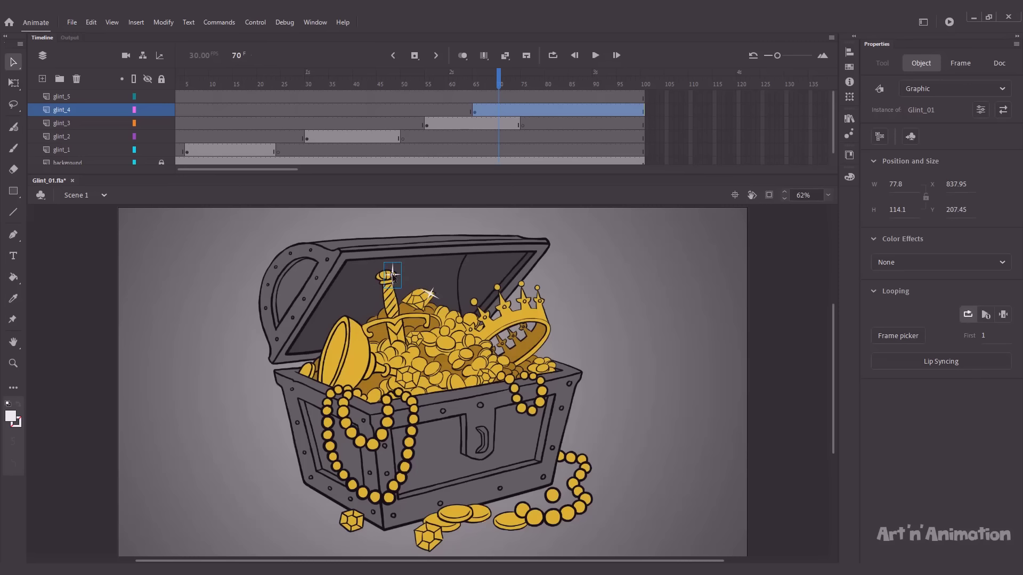
{"action": "left_click", "coordinate": [440, 274]}
End the glint_4 sparkle with a blank keyframe at frame 80 and scrub back over it
{"action": "left_click_drag", "start_coordinate": [499, 80], "coordinate": [547, 88]}
{"action": "left_click", "coordinate": [546, 111]}
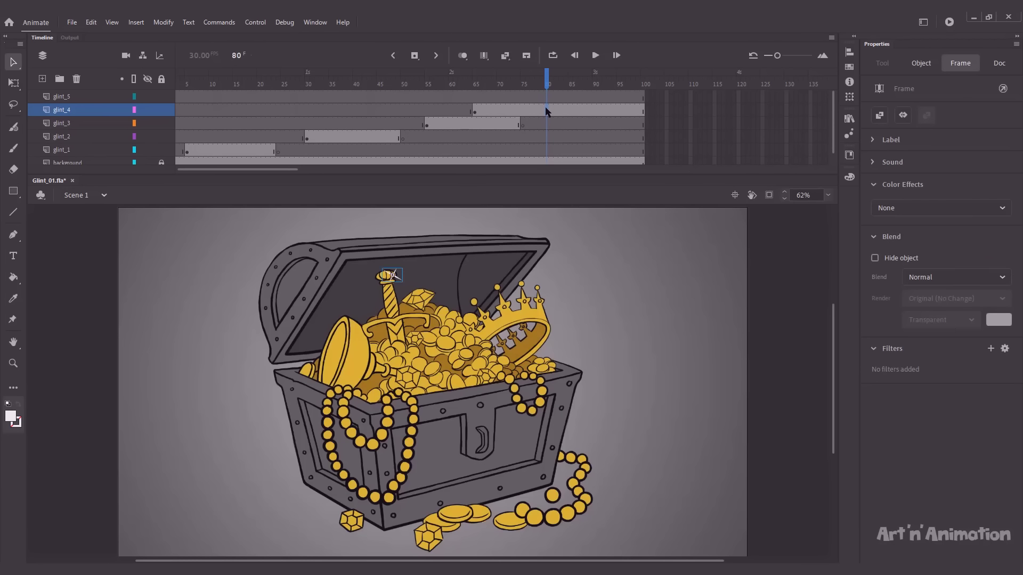
{"action": "key", "text": "F6"}
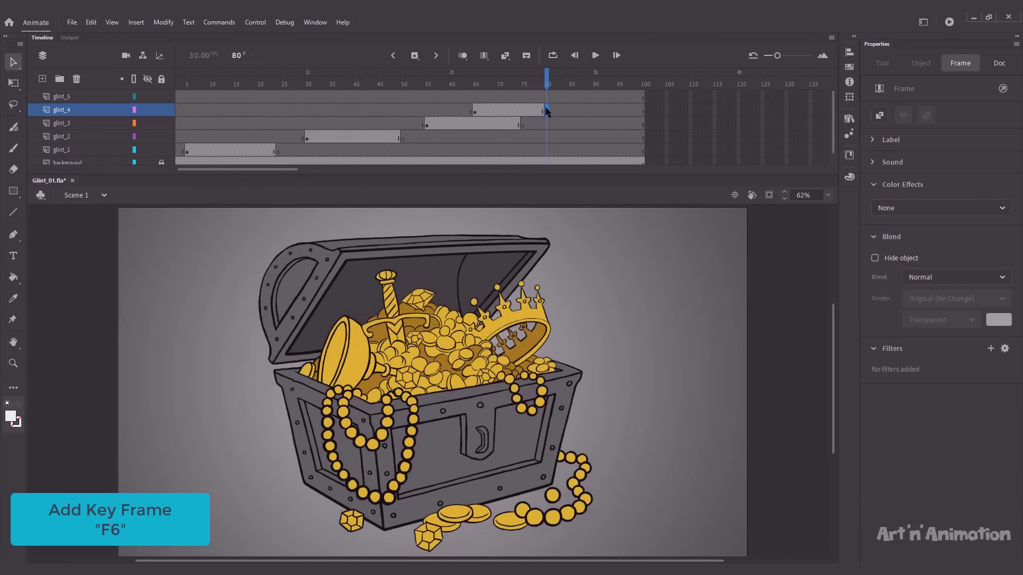
{"action": "left_click_drag", "start_coordinate": [547, 80], "coordinate": [524, 81]}
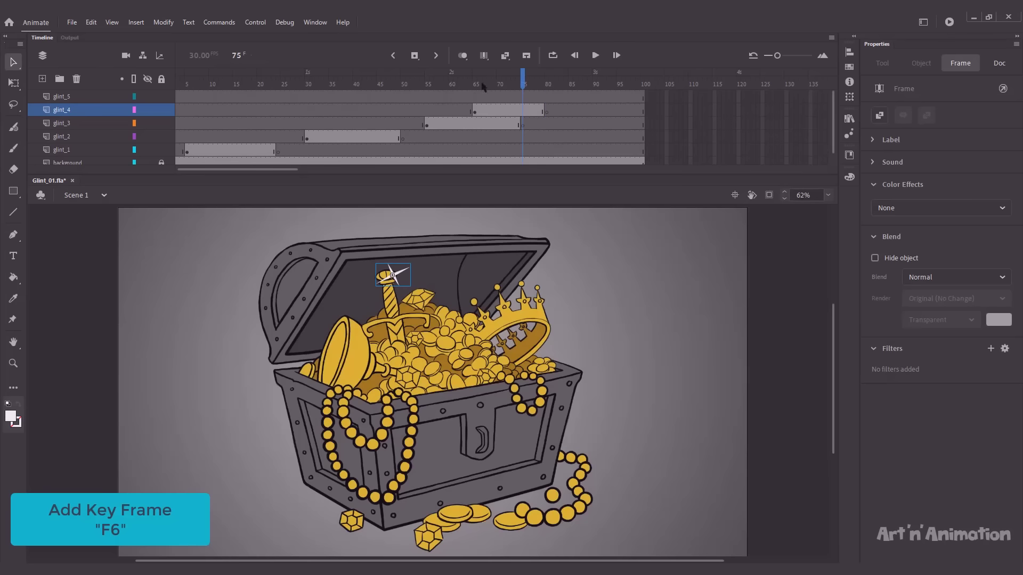
Copy the goblet glint from the glint_1 layer into a keyframe at frame 90 of the glint_5 layer and scrub through it
{"action": "left_click", "coordinate": [204, 152]}
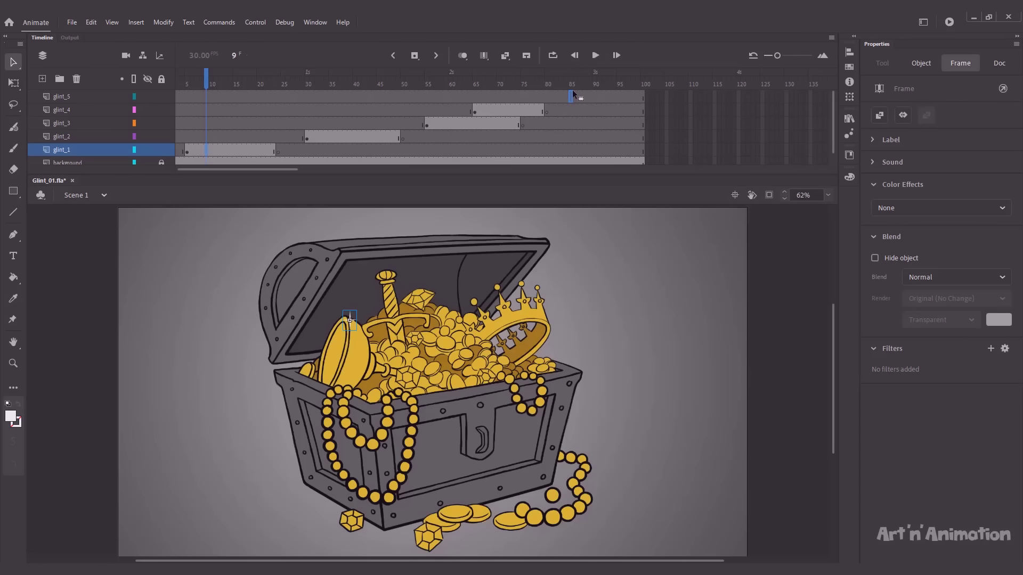
{"action": "left_click_drag", "start_coordinate": [572, 89], "coordinate": [668, 84]}
{"action": "left_click", "coordinate": [601, 80]}
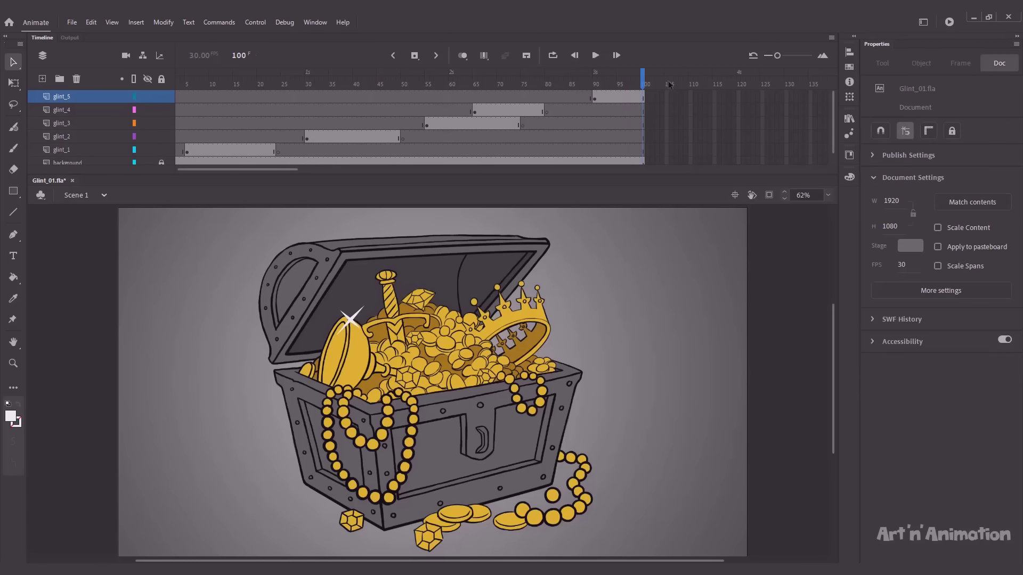
Extend all layers, from glint_5 down to background, to frame 120
{"action": "left_click_drag", "start_coordinate": [737, 100], "coordinate": [738, 168]}
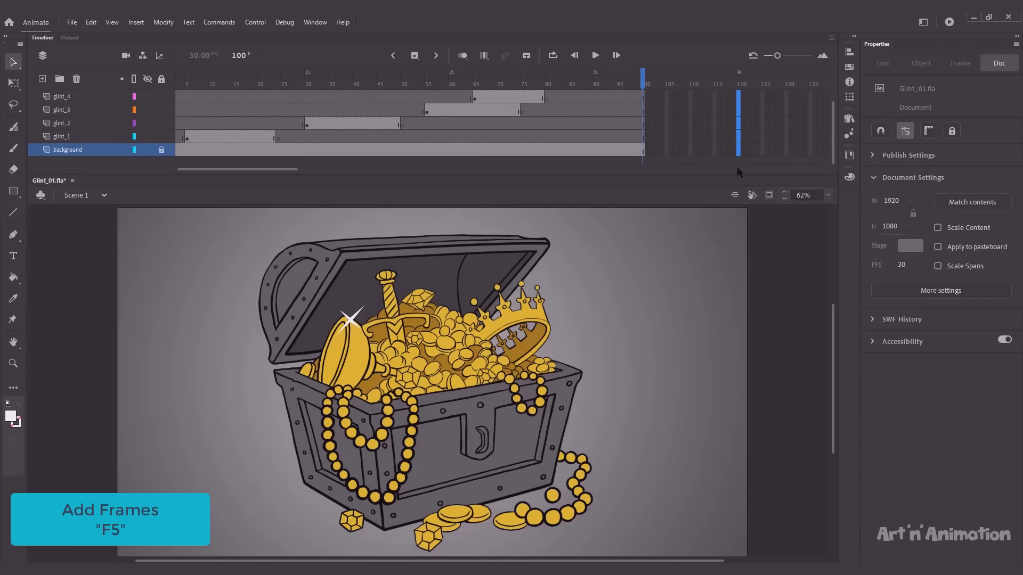
{"action": "key", "text": "F5"}
{"action": "scroll", "coordinate": [693, 123], "scroll_direction": "up", "scroll_amount": 1}
End the glint_5 sparkle with a blank keyframe at frame 106 and, at frame 95, move its glint onto the small gem beside the chest's base
{"action": "left_click", "coordinate": [671, 98]}
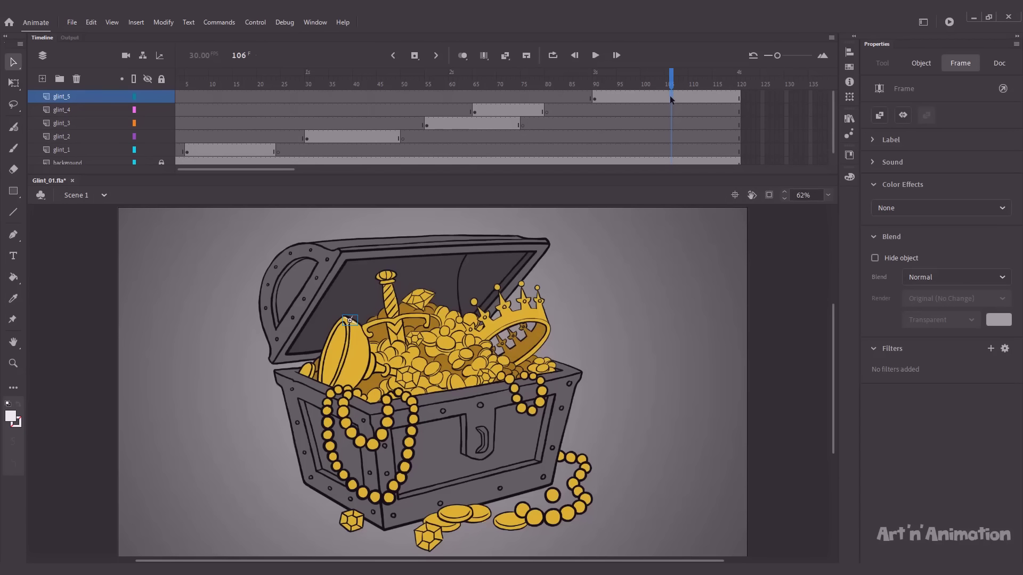
{"action": "key", "text": "F7"}
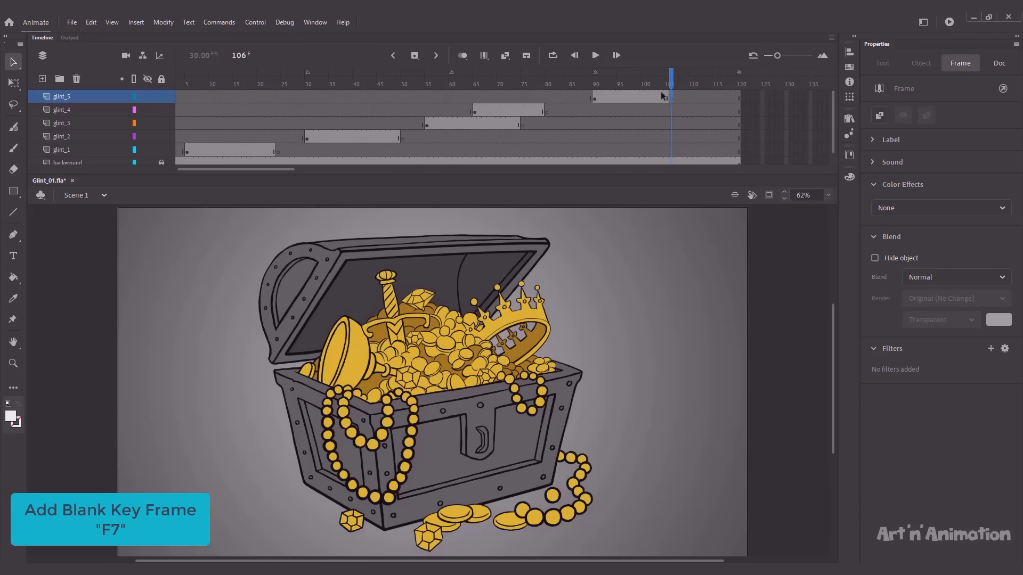
{"action": "left_click_drag", "start_coordinate": [632, 85], "coordinate": [618, 85]}
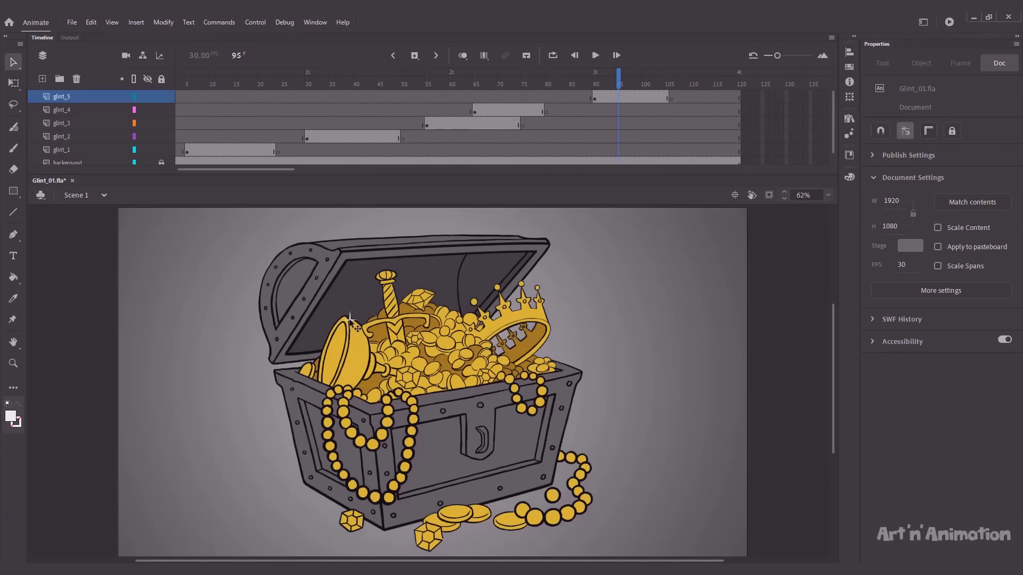
{"action": "left_click", "coordinate": [354, 325]}
{"action": "left_click_drag", "start_coordinate": [350, 320], "coordinate": [360, 516]}
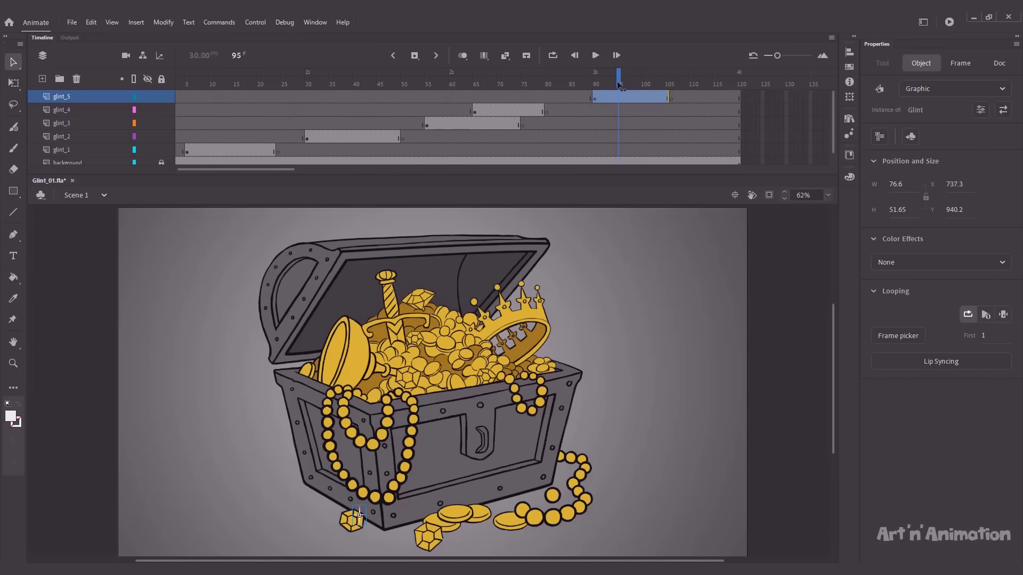
Play back the whole treasure animation from frame 1 to check the staggered sparkles
{"action": "left_click_drag", "start_coordinate": [620, 85], "coordinate": [113, 120]}
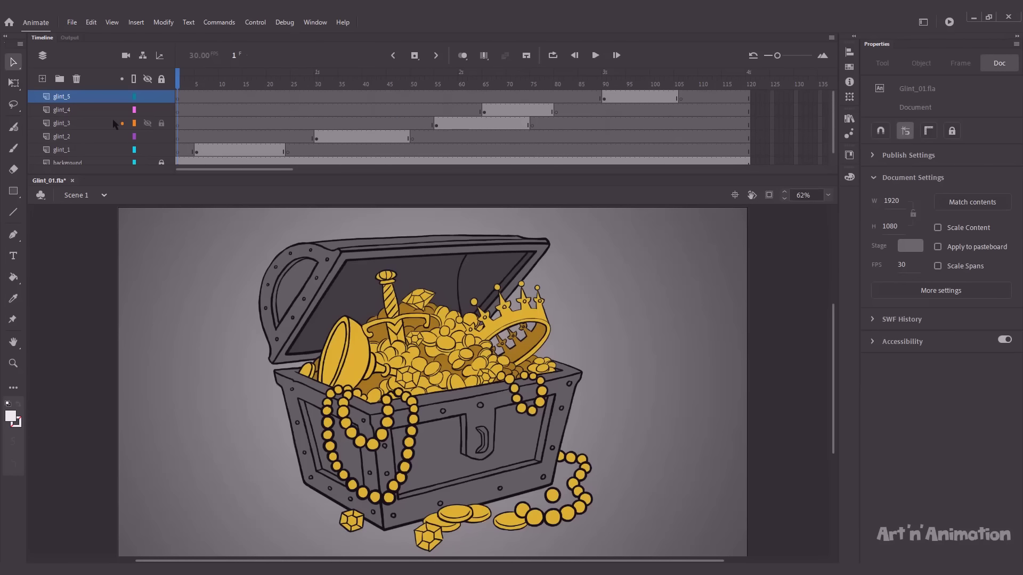
{"action": "key", "text": "Return"}
{"action": "left_click_drag", "start_coordinate": [200, 83], "coordinate": [155, 87]}
Add a Glow filter to all frames of the glint_1 layer, coloured white and set to High quality
{"action": "left_click", "coordinate": [85, 153]}
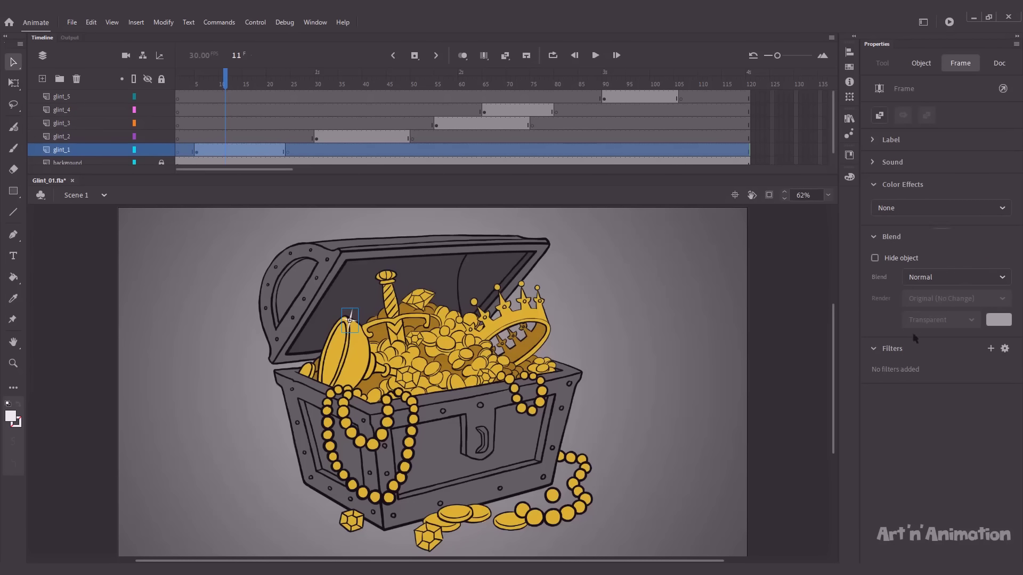
{"action": "left_click", "coordinate": [990, 349]}
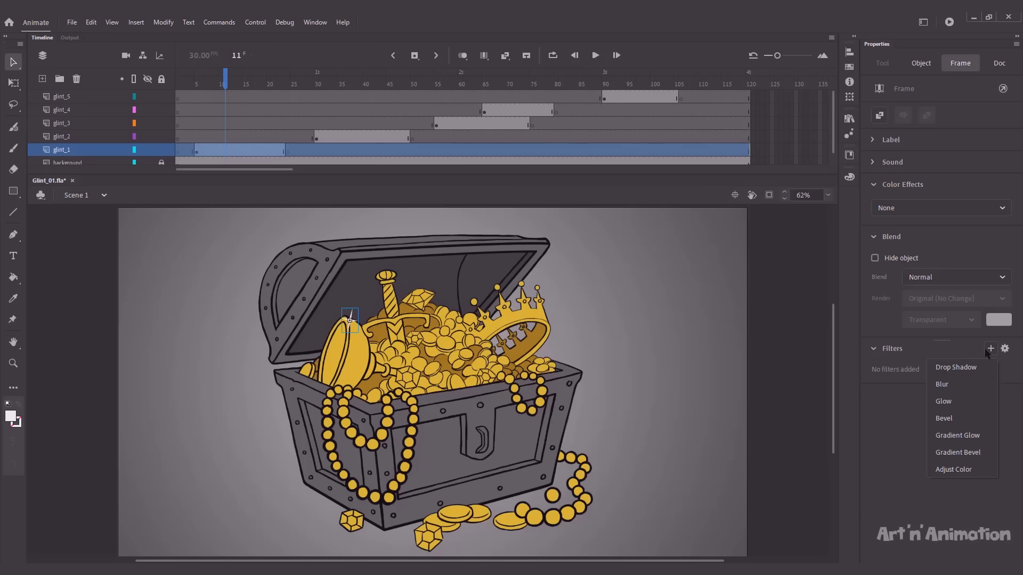
{"action": "left_click", "coordinate": [948, 405]}
{"action": "left_click", "coordinate": [988, 417]}
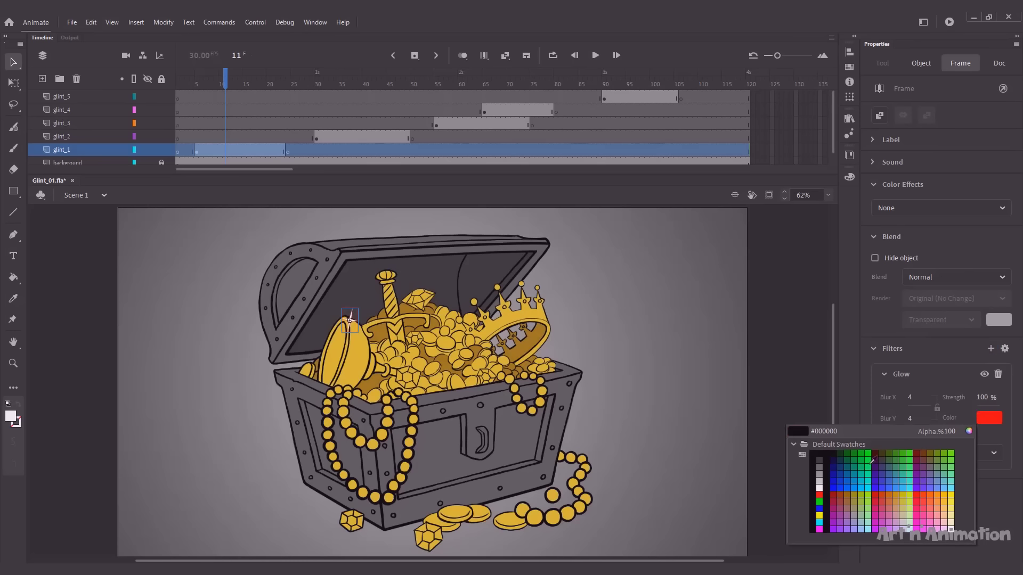
{"action": "left_click", "coordinate": [820, 488]}
{"action": "left_click", "coordinate": [974, 454]}
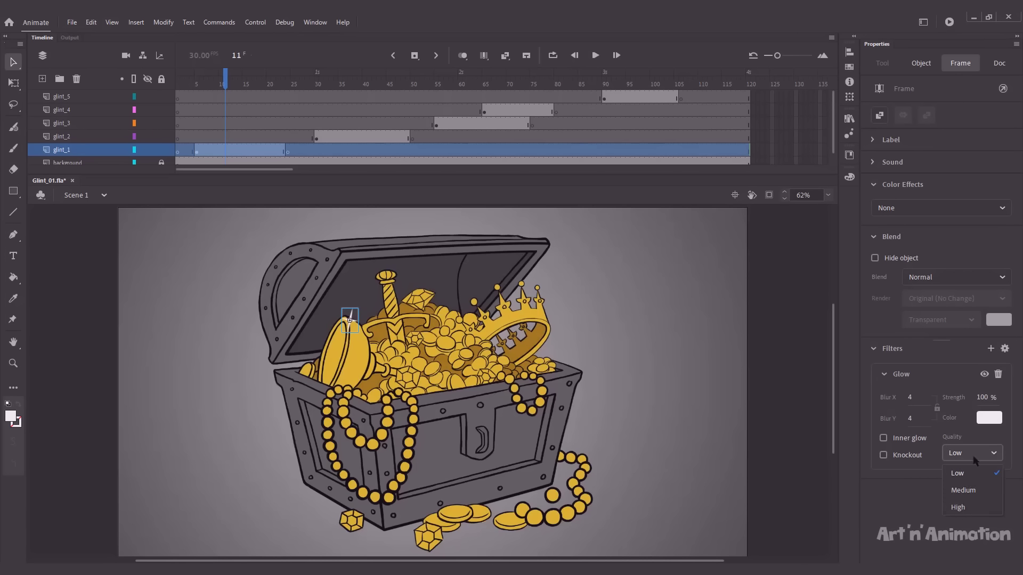
{"action": "left_click", "coordinate": [957, 507]}
Set the Glow filter's strength to 200% and its Blur X and Blur Y to 50
{"action": "left_click", "coordinate": [983, 398]}
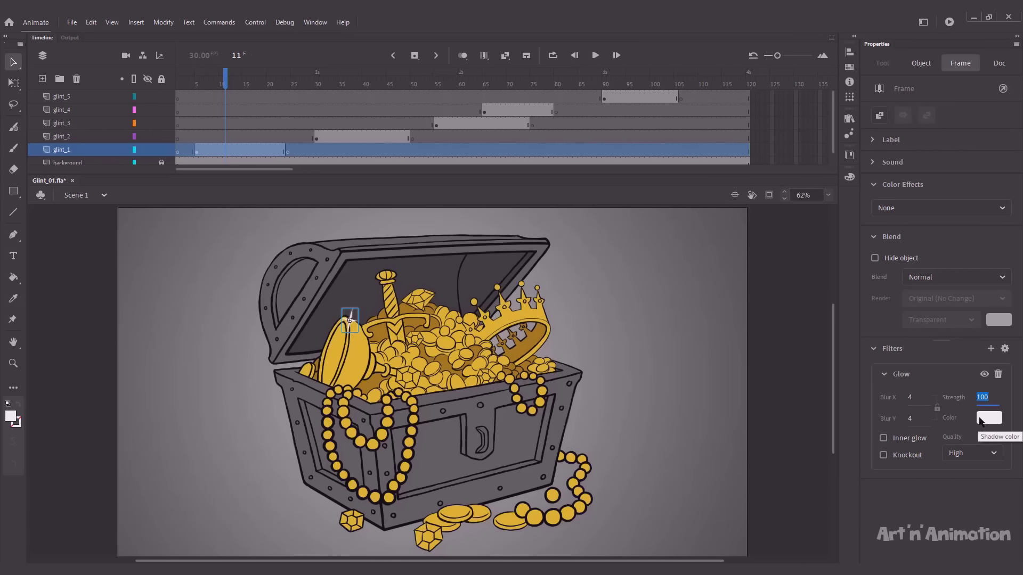
{"action": "type", "text": "200"}
{"action": "key", "text": "Return"}
{"action": "left_click", "coordinate": [910, 397]}
{"action": "type", "text": "50"}
{"action": "key", "text": "Tab"}
{"action": "type", "text": "50"}
{"action": "key", "text": "Return"}
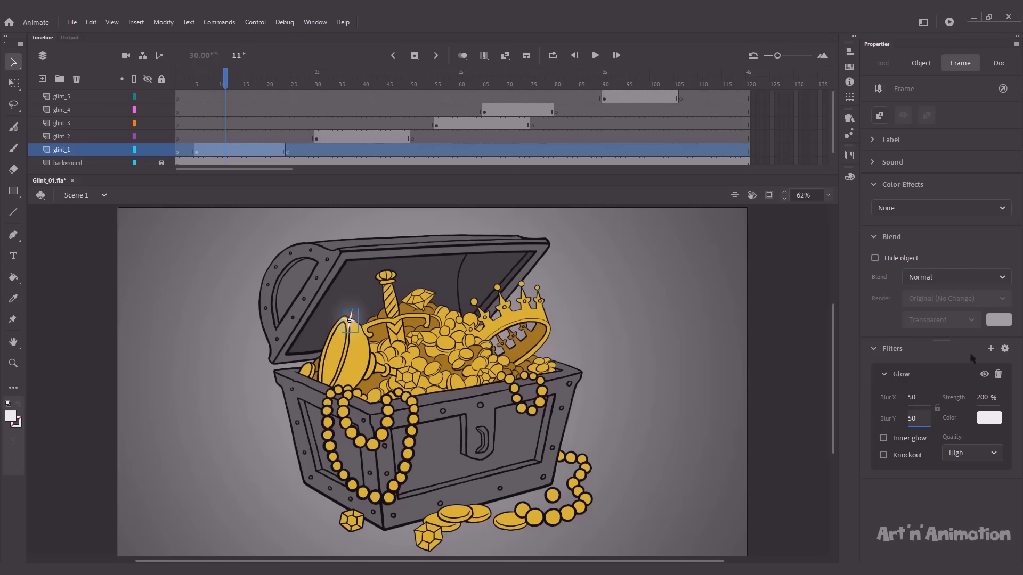
Add a Blur filter to the glint_1 layer with High quality
{"action": "left_click", "coordinate": [991, 349]}
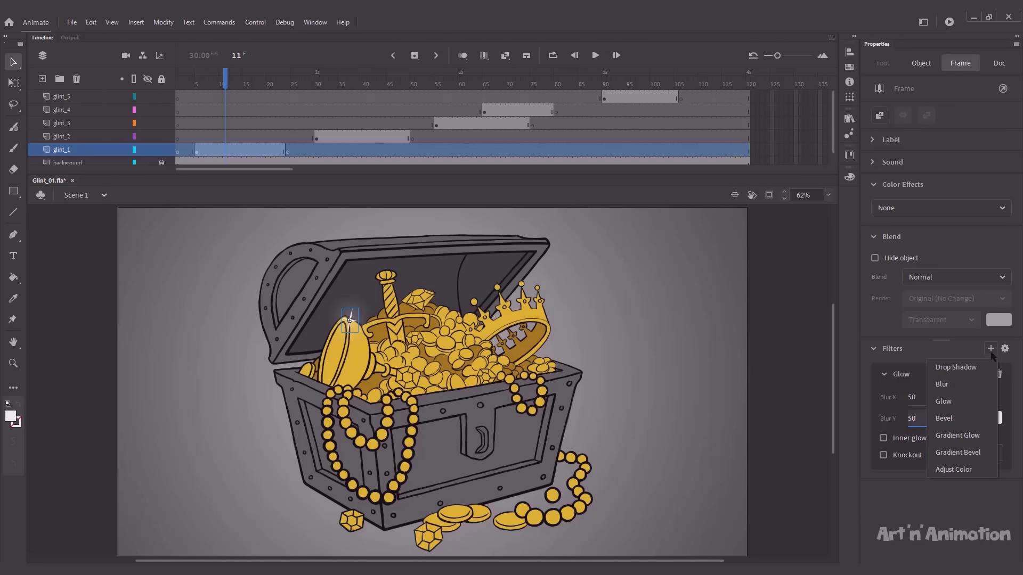
{"action": "key", "text": "Escape"}
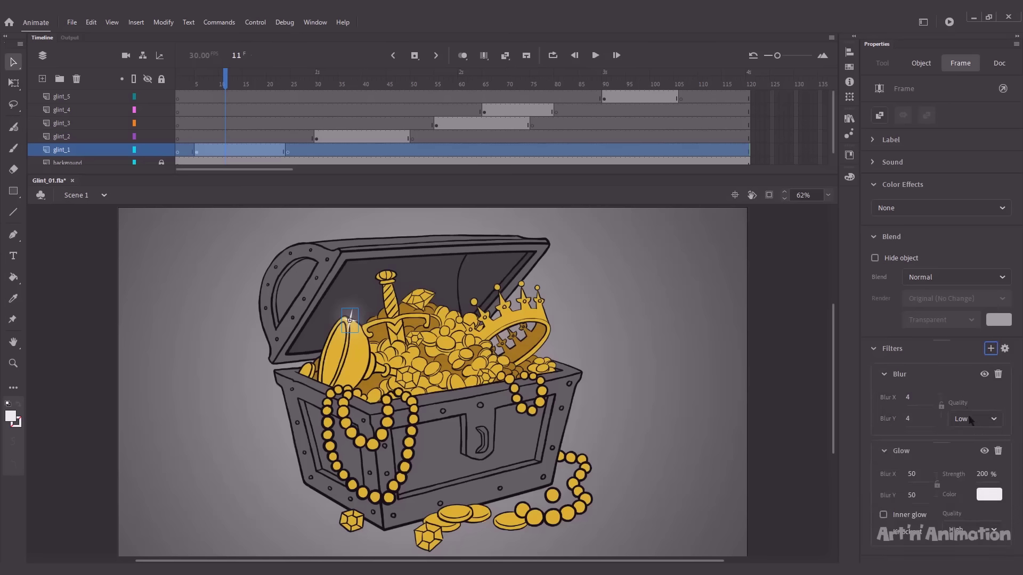
{"action": "left_click", "coordinate": [971, 421]}
{"action": "left_click", "coordinate": [966, 473]}
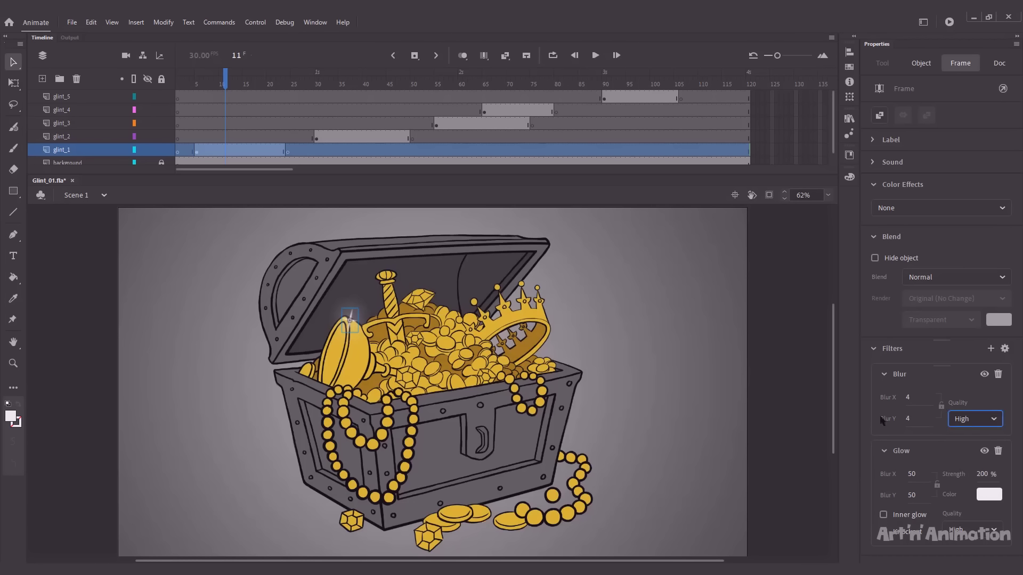
Deselect the frames and play back the animation to check the glowing, blurred glint
{"action": "left_click", "coordinate": [799, 367]}
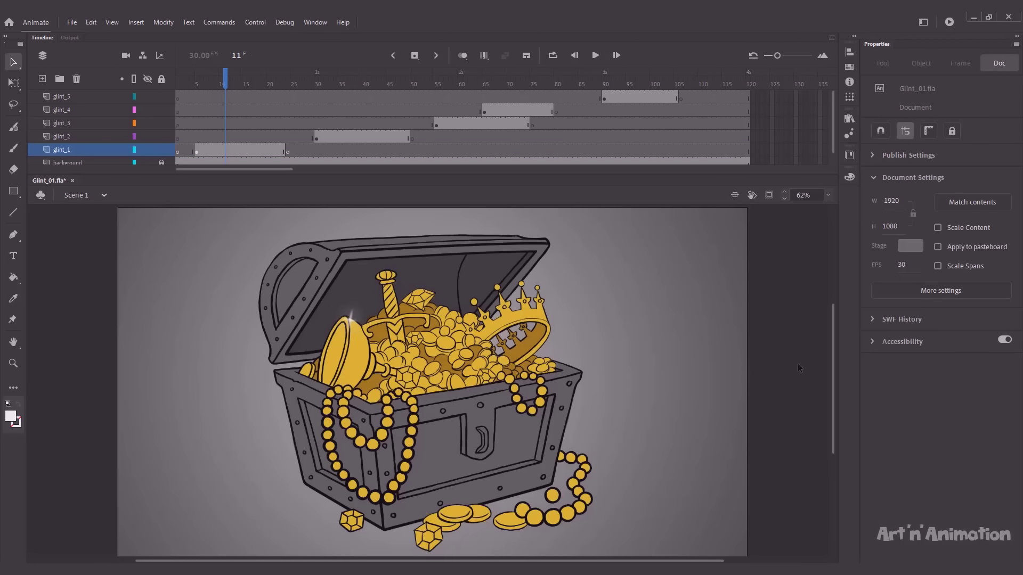
{"action": "key", "text": "Return"}
{"action": "key", "text": "Return"}
Set the glint_1 Blur filter's Blur X and Blur Y to 2 and scrub through the sparkle to check it
{"action": "left_click", "coordinate": [81, 151]}
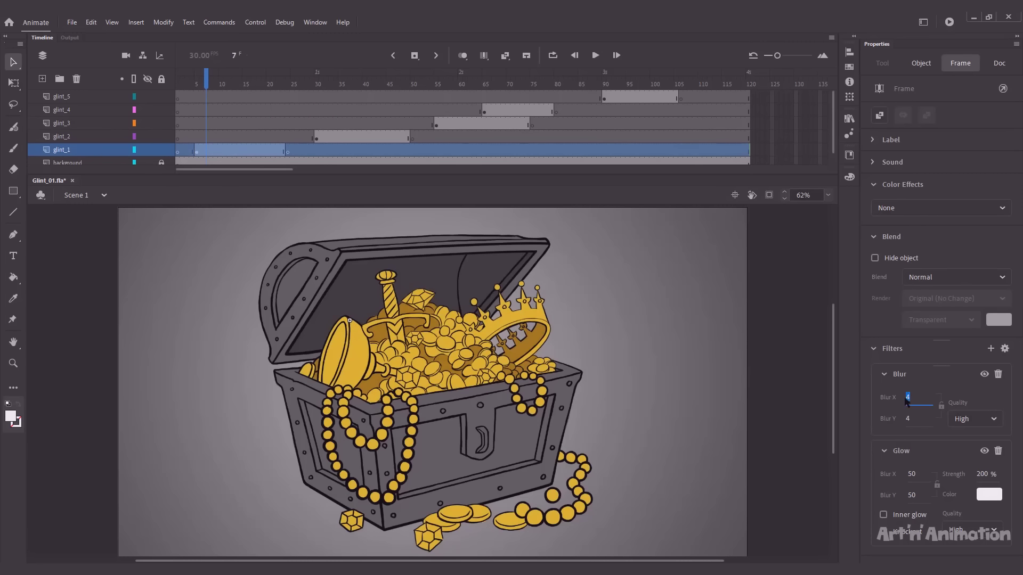
{"action": "type", "text": "02"}
{"action": "left_click", "coordinate": [908, 420]}
{"action": "type", "text": "02"}
{"action": "left_click_drag", "start_coordinate": [207, 83], "coordinate": [274, 84]}
{"action": "left_click", "coordinate": [423, 331]}
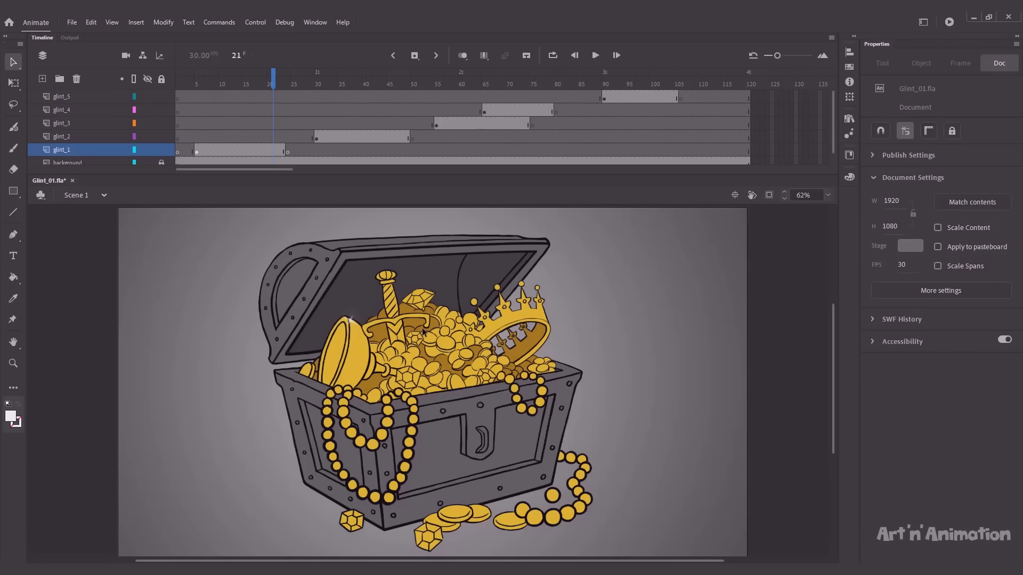
Move the playhead to frame 35 and add a Glow filter with a white color to the glint_2 layer
{"action": "left_click_drag", "start_coordinate": [275, 80], "coordinate": [340, 80]}
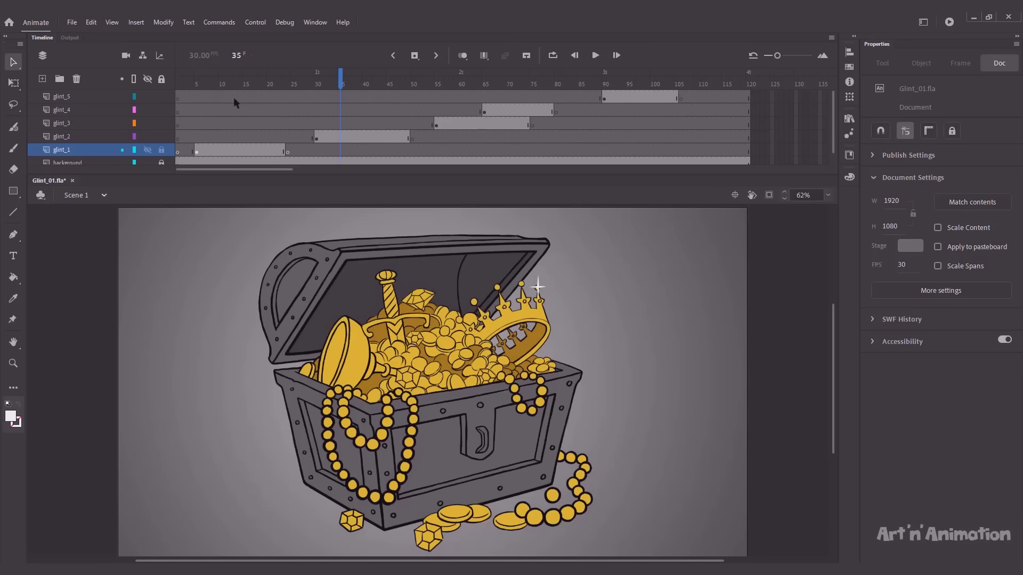
{"action": "left_click", "coordinate": [62, 137]}
{"action": "left_click", "coordinate": [990, 349]}
{"action": "left_click", "coordinate": [953, 402]}
{"action": "left_click", "coordinate": [988, 418]}
{"action": "left_click", "coordinate": [817, 481]}
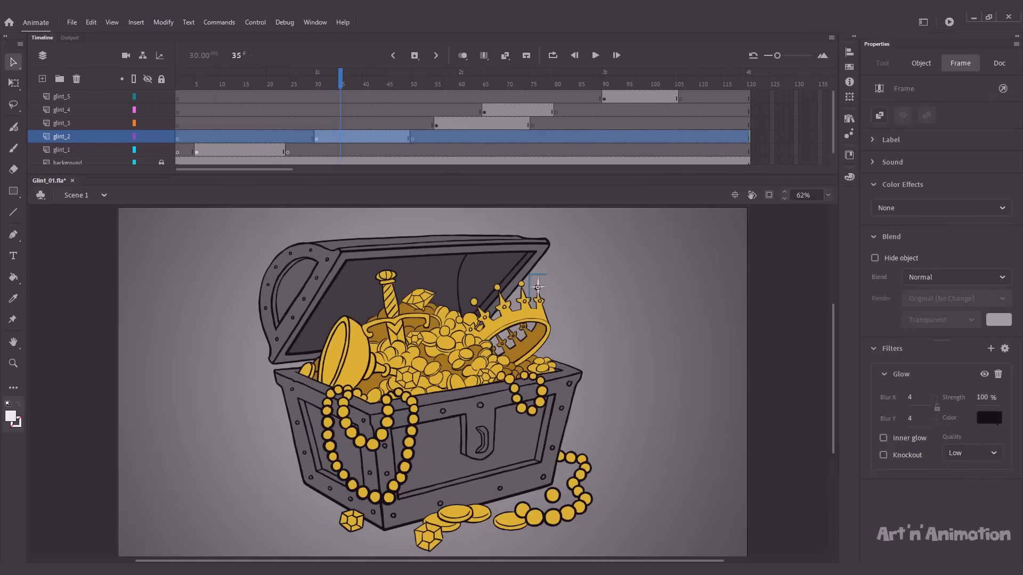
{"action": "left_click", "coordinate": [988, 419]}
{"action": "left_click", "coordinate": [825, 487]}
Set the glint_2 Glow filter to Medium quality, 150% strength, and 30 for both Blur X and Blur Y
{"action": "left_click", "coordinate": [971, 453]}
{"action": "left_click", "coordinate": [966, 491]}
{"action": "left_click", "coordinate": [983, 398]}
{"action": "type", "text": "150"}
{"action": "left_click", "coordinate": [912, 398]}
{"action": "type", "text": "30"}
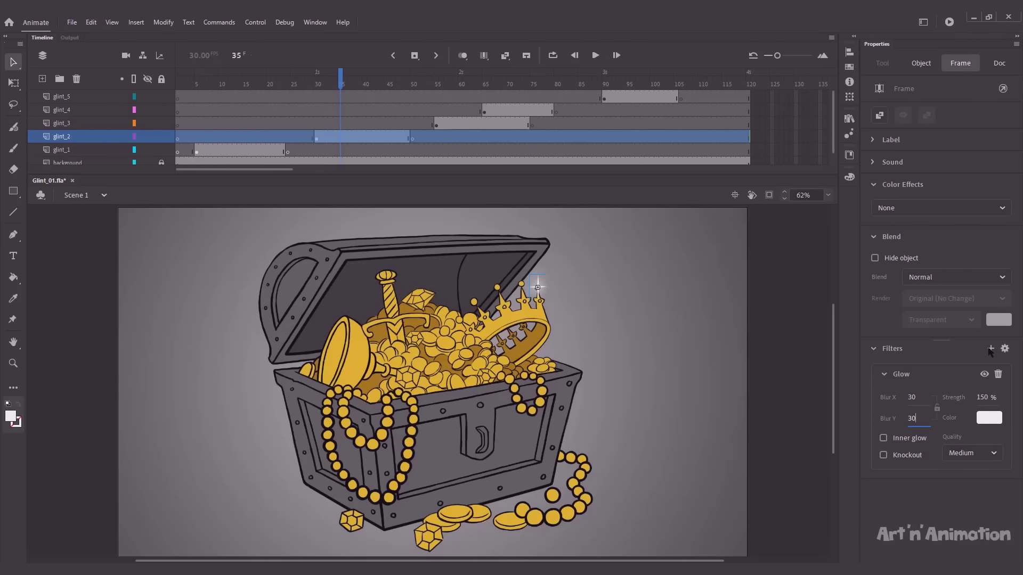
Add a Blur filter to the glint_2 layer with Medium quality and Blur X and Blur Y of 3
{"action": "left_click", "coordinate": [990, 349]}
{"action": "left_click", "coordinate": [954, 385]}
{"action": "left_click", "coordinate": [974, 418]}
{"action": "left_click", "coordinate": [966, 456]}
{"action": "left_click", "coordinate": [909, 397]}
{"action": "type", "text": "3"}
{"action": "left_click", "coordinate": [908, 420]}
At frame 59, add a Blur filter to the glint_3 layer with High quality and Blur X and Blur Y of 2
{"action": "left_click_drag", "start_coordinate": [341, 81], "coordinate": [456, 82]}
{"action": "left_click", "coordinate": [79, 125]}
{"action": "left_click", "coordinate": [993, 349]}
{"action": "left_click", "coordinate": [962, 387]}
{"action": "left_click", "coordinate": [979, 419]}
{"action": "left_click", "coordinate": [961, 469]}
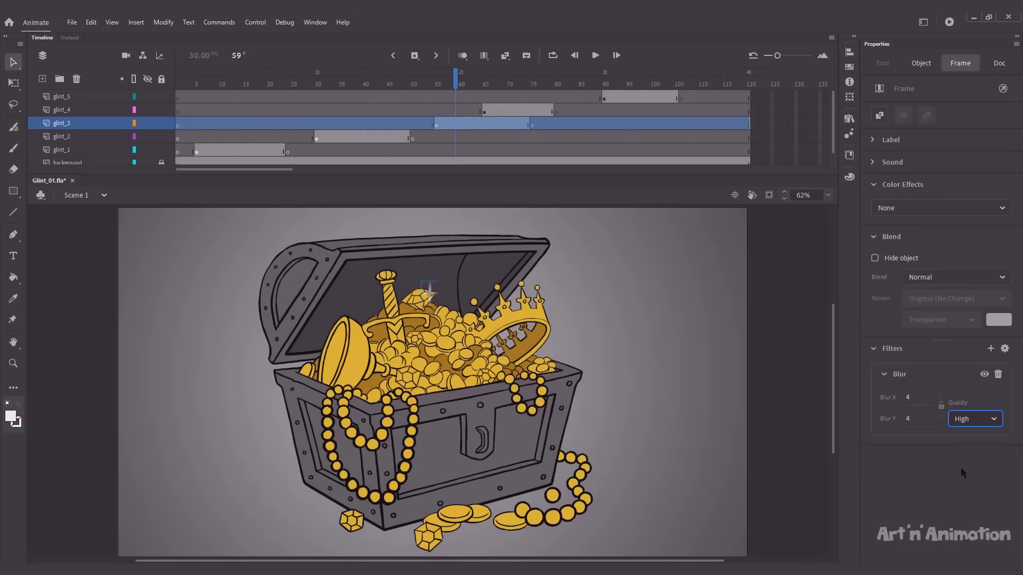
{"action": "left_click", "coordinate": [910, 398]}
{"action": "type", "text": "2"}
{"action": "key", "text": "Tab"}
{"action": "type", "text": "02"}
Add a white Glow filter with High quality to the glint_3 layer
{"action": "left_click", "coordinate": [991, 349]}
{"action": "left_click", "coordinate": [960, 404]}
{"action": "left_click", "coordinate": [987, 418]}
{"action": "left_click", "coordinate": [831, 487]}
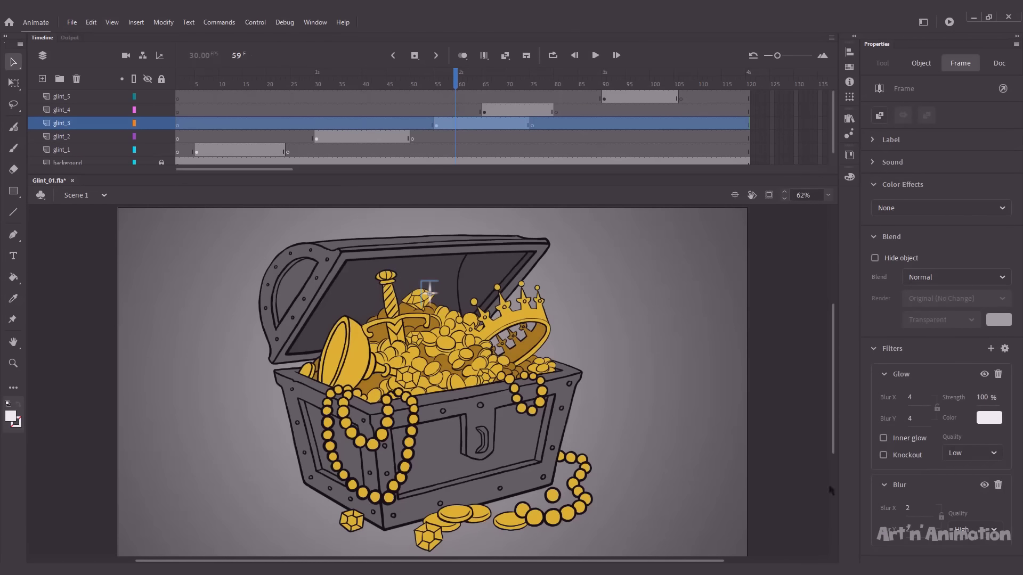
{"action": "left_click", "coordinate": [974, 453]}
{"action": "left_click", "coordinate": [959, 504]}
Set the glint_3 Glow filter's strength to 150% and its Blur X and Blur Y to 40
{"action": "left_click", "coordinate": [983, 398]}
{"action": "type", "text": "150"}
{"action": "left_click", "coordinate": [911, 398]}
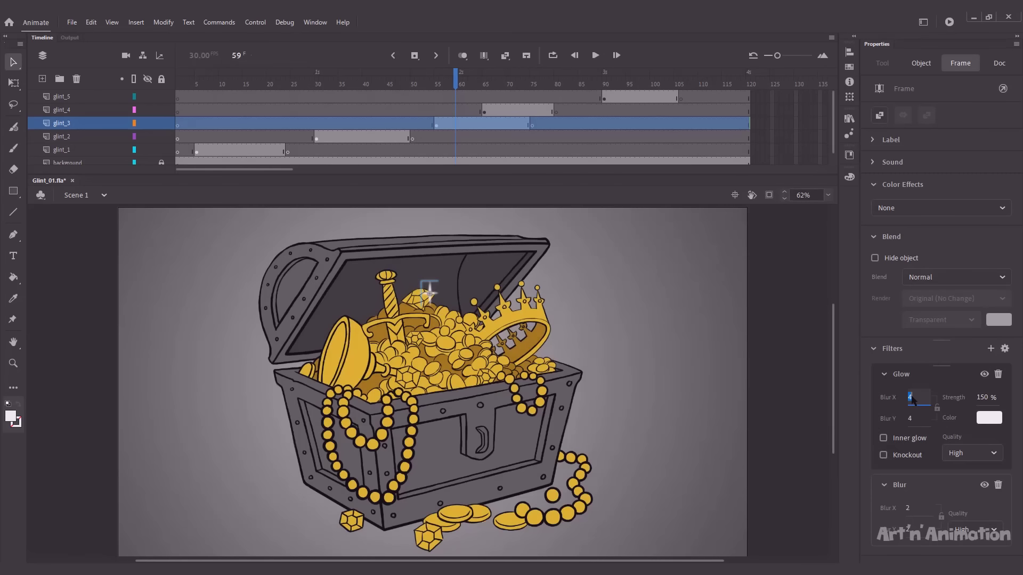
{"action": "type", "text": "40"}
{"action": "key", "text": "Tab"}
{"action": "type", "text": "40"}
At frame 67, add a Blur filter with High quality to the glint_4 layer
{"action": "left_click", "coordinate": [493, 80]}
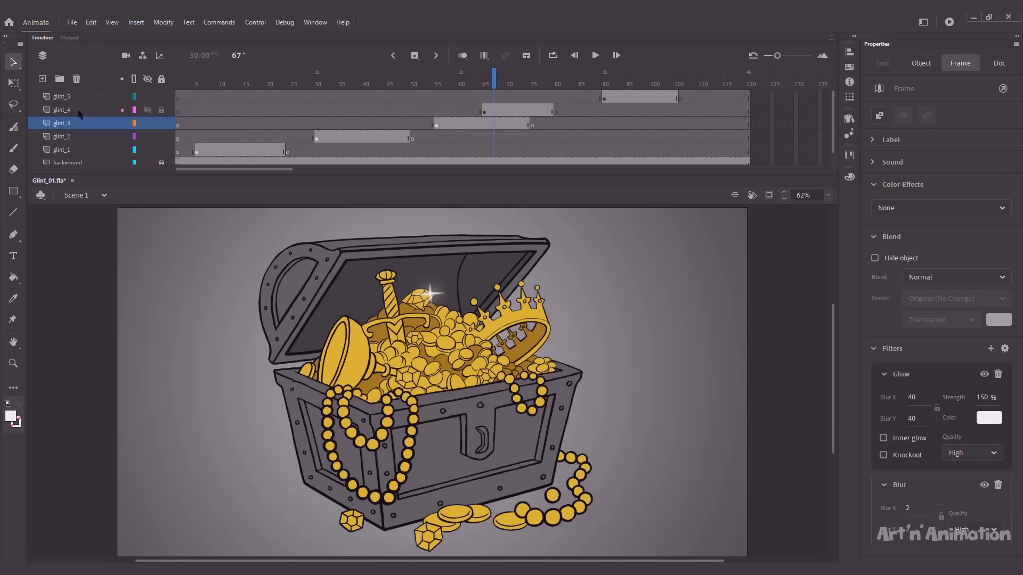
{"action": "left_click", "coordinate": [80, 110]}
{"action": "left_click", "coordinate": [989, 349]}
{"action": "left_click", "coordinate": [964, 385]}
{"action": "left_click", "coordinate": [975, 419]}
{"action": "left_click", "coordinate": [964, 473]}
Add a Glow filter to the glint_4 layer and make its color white
{"action": "left_click", "coordinate": [991, 349]}
{"action": "left_click", "coordinate": [962, 401]}
{"action": "left_click", "coordinate": [988, 418]}
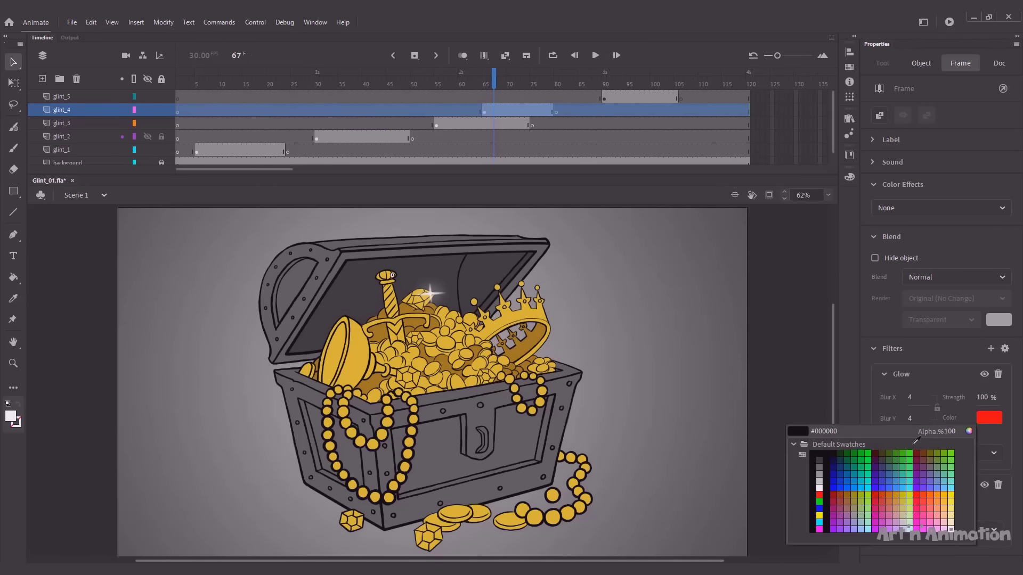
{"action": "left_click", "coordinate": [822, 483]}
Set the glint_4 Glow filter to 200% strength, Blur X and Blur Y of 30, and High quality
{"action": "left_click", "coordinate": [979, 398]}
{"action": "type", "text": "200"}
{"action": "left_click", "coordinate": [911, 397]}
{"action": "type", "text": "30"}
{"action": "left_click", "coordinate": [910, 418]}
{"action": "type", "text": "30"}
{"action": "left_click", "coordinate": [973, 454]}
{"action": "left_click", "coordinate": [961, 507]}
At frame 93, add a Blur filter to the glint_5 layer with Medium quality and Blur X and Blur Y of 3
{"action": "left_click_drag", "start_coordinate": [494, 80], "coordinate": [619, 80]}
{"action": "left_click", "coordinate": [117, 98]}
{"action": "left_click", "coordinate": [990, 350]}
{"action": "left_click", "coordinate": [966, 387]}
{"action": "left_click", "coordinate": [976, 419]}
{"action": "left_click", "coordinate": [965, 457]}
{"action": "left_click", "coordinate": [910, 398]}
{"action": "type", "text": "3"}
{"action": "left_click", "coordinate": [911, 418]}
{"action": "type", "text": "03"}
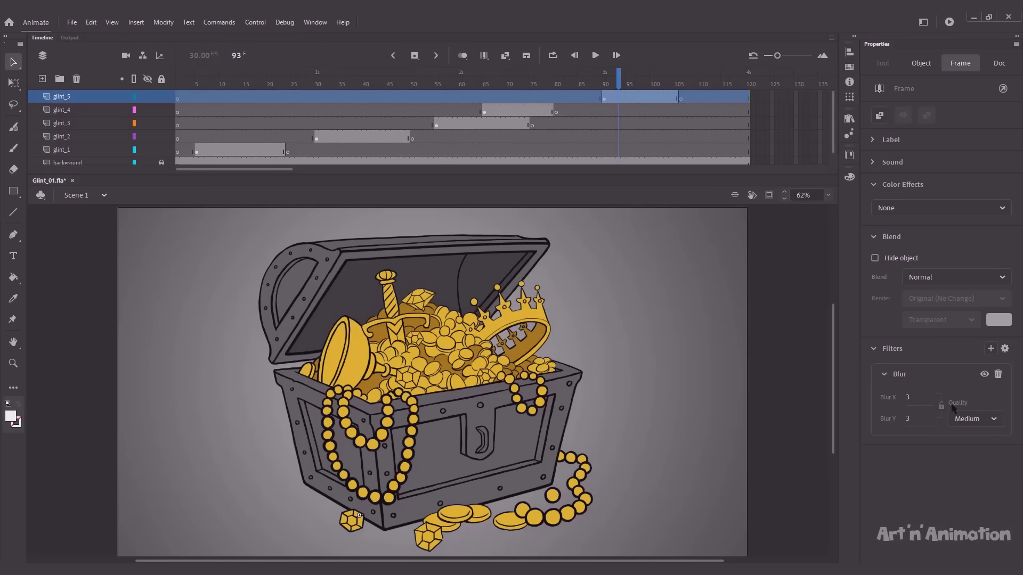
Give the glint_5 layer a white Glow filter with 150% strength, Blur X and Blur Y of 40, and Medium quality
{"action": "left_click", "coordinate": [989, 417]}
{"action": "left_click", "coordinate": [960, 407]}
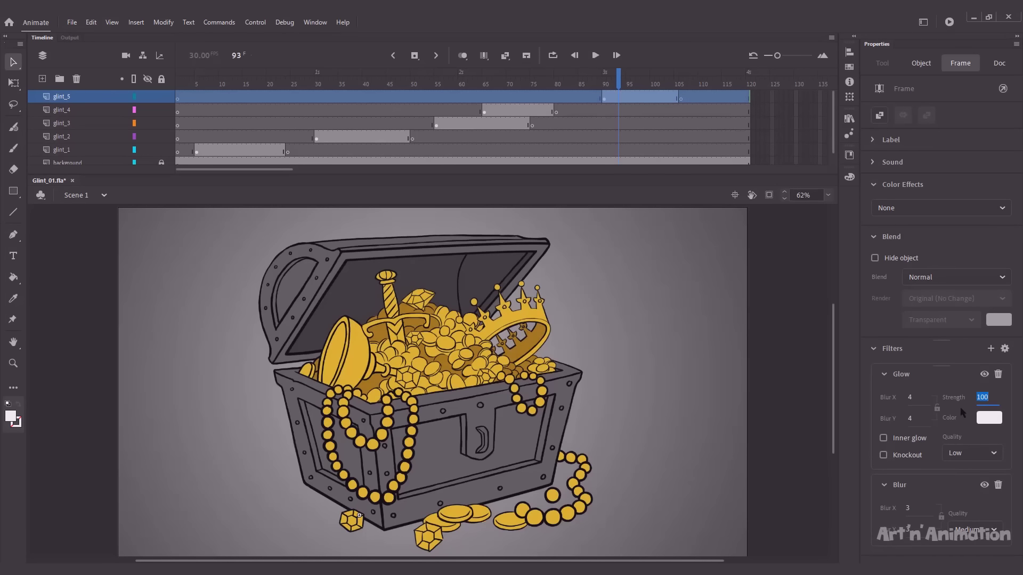
{"action": "left_click", "coordinate": [910, 397]}
{"action": "type", "text": "40"}
{"action": "key", "text": "Return"}
{"action": "left_click", "coordinate": [973, 453]}
{"action": "left_click", "coordinate": [964, 482]}
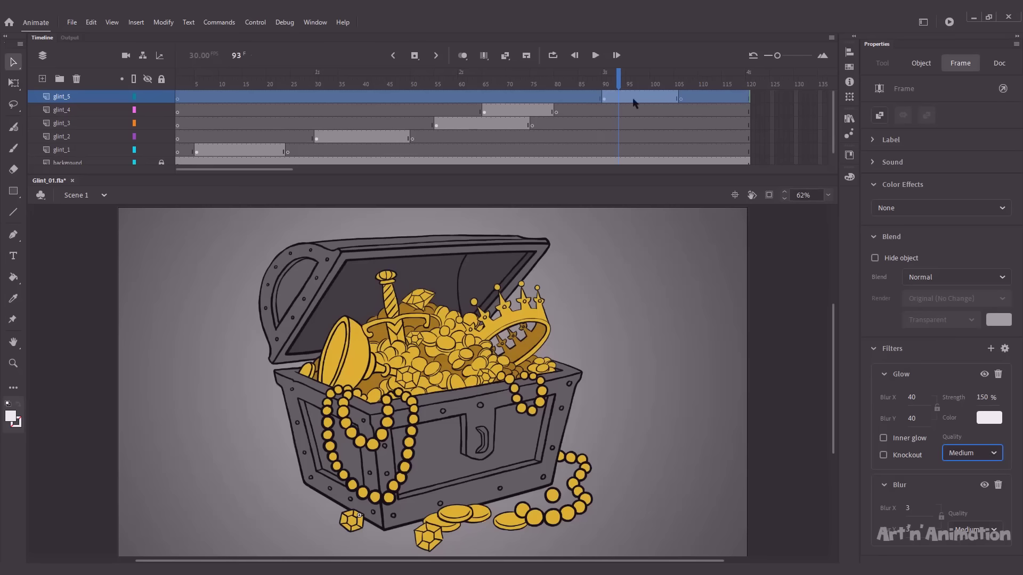
Scrub back through the timeline to frame 1 and test the movie to check all the glowing glints
{"action": "left_click", "coordinate": [679, 85]}
{"action": "left_click_drag", "start_coordinate": [679, 87], "coordinate": [158, 85]}
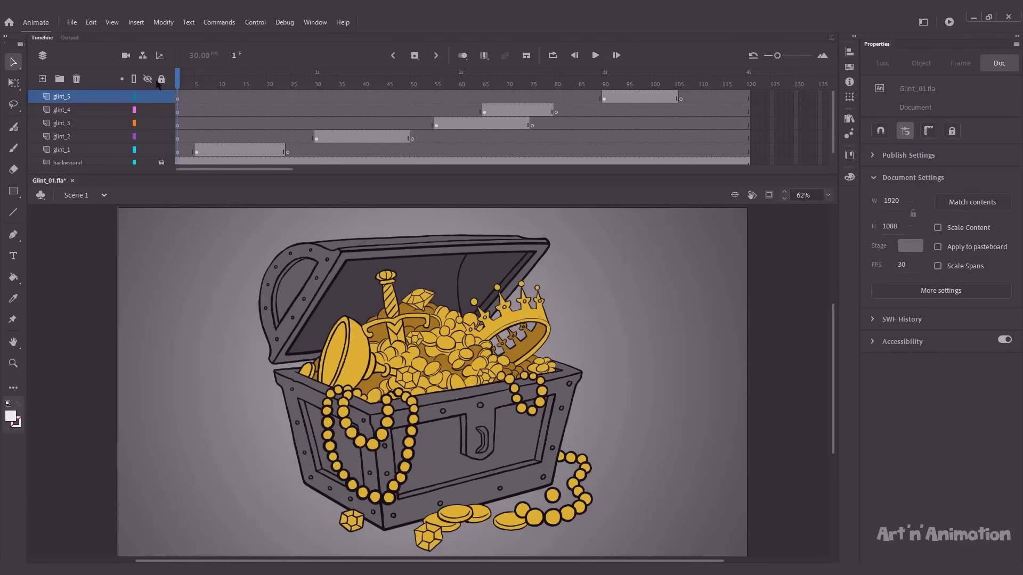
{"action": "key", "text": "ctrl+Return"}
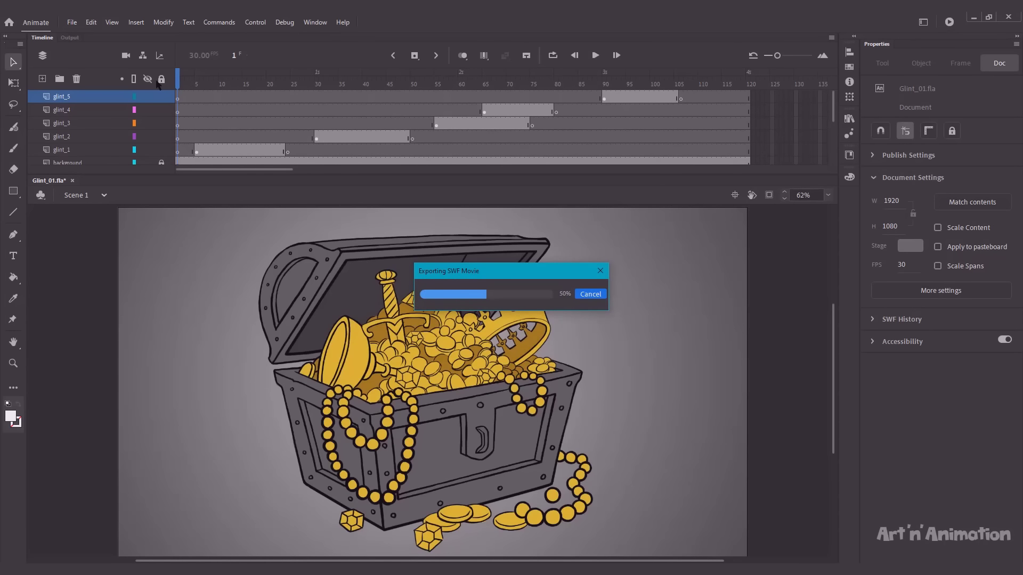